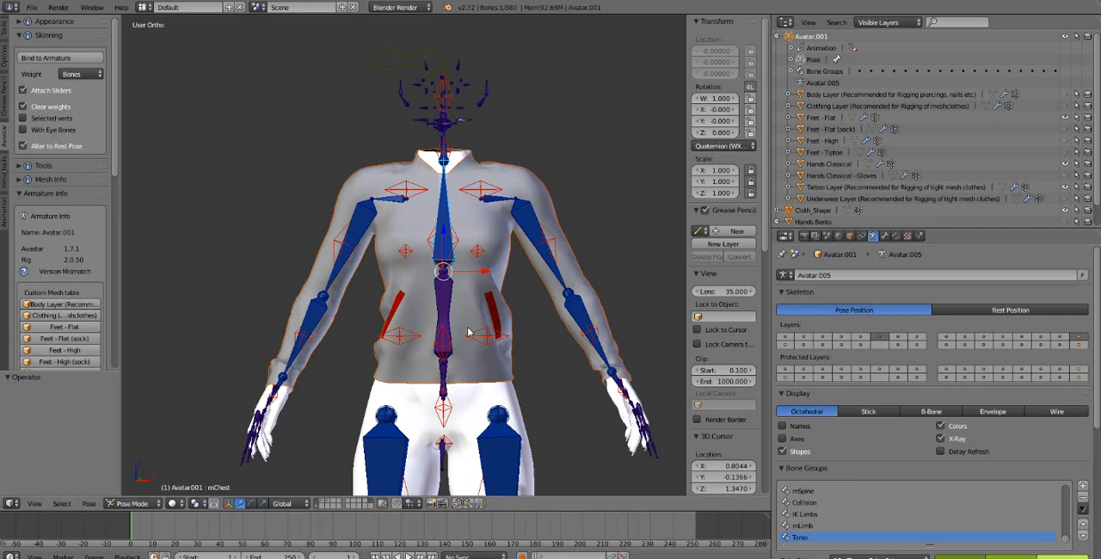
Inspect how the shirt mesh fits the posed avatar rig, selecting the left hip bone and the shirt
{"action": "left_click", "coordinate": [522, 332]}
{"action": "scroll", "coordinate": [524, 305], "scroll_direction": "down", "scroll_amount": 5}
{"action": "scroll", "coordinate": [443, 344], "scroll_direction": "up", "scroll_amount": 1}
{"action": "middle_click_drag", "start_coordinate": [441, 346], "coordinate": [444, 263], "text": "shift"}
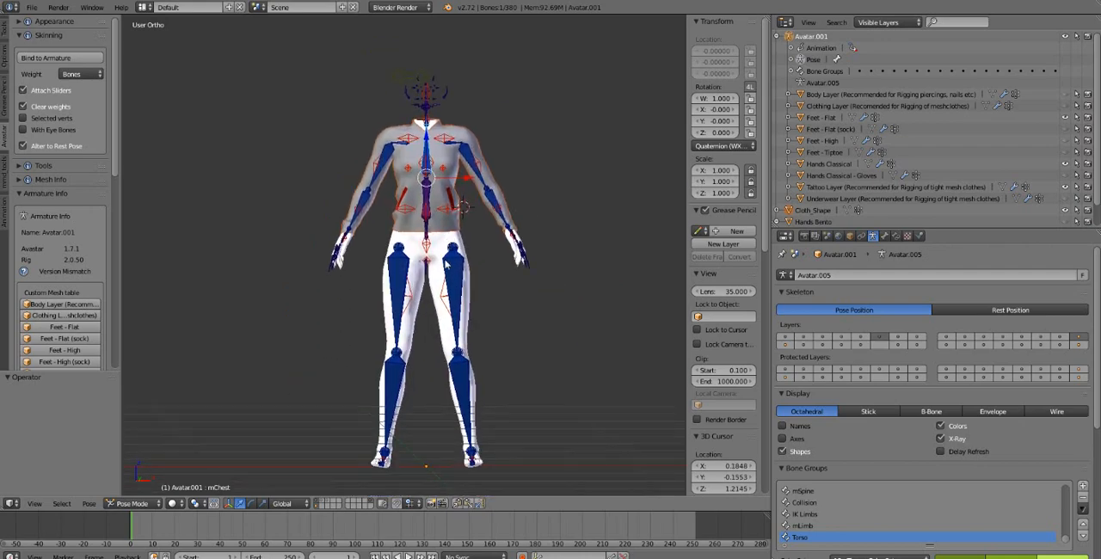
{"action": "right_click", "coordinate": [447, 272]}
{"action": "scroll", "coordinate": [451, 272], "scroll_direction": "up", "scroll_amount": 3}
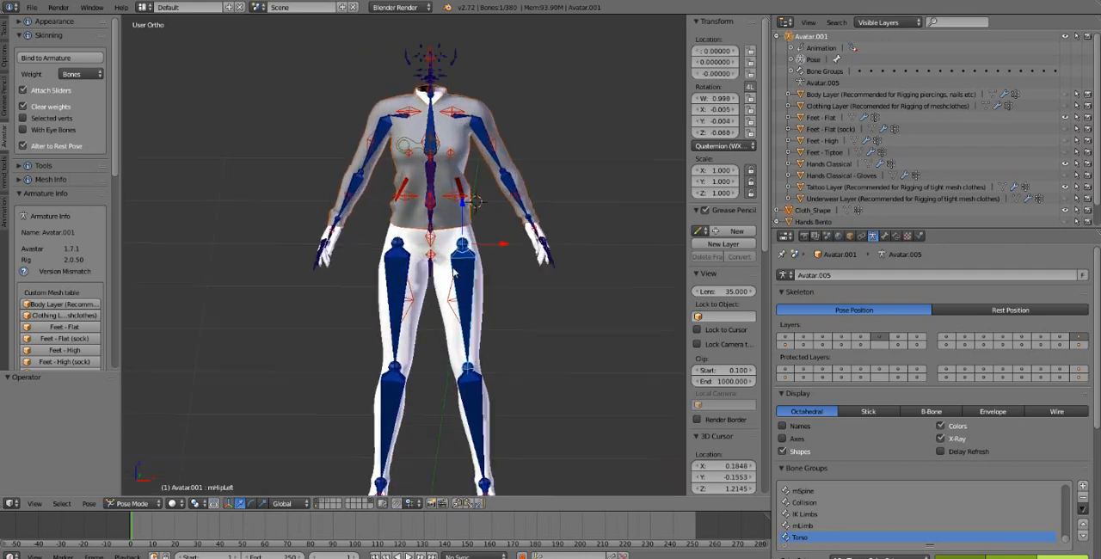
{"action": "middle_click_drag", "start_coordinate": [453, 268], "coordinate": [453, 256]}
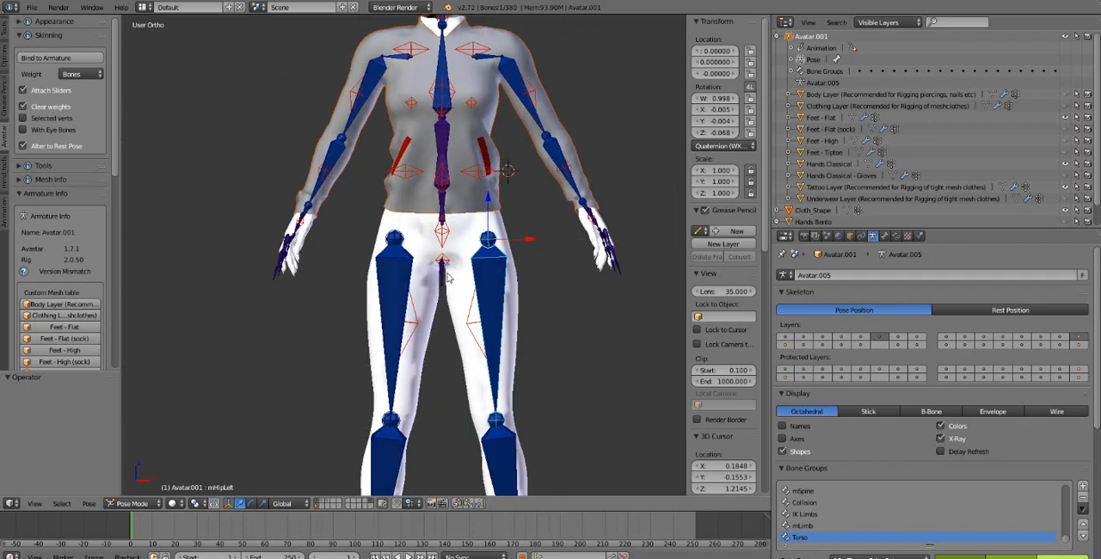
{"action": "middle_click_drag", "start_coordinate": [417, 121], "coordinate": [402, 155], "text": "shift"}
{"action": "right_click", "coordinate": [395, 115]}
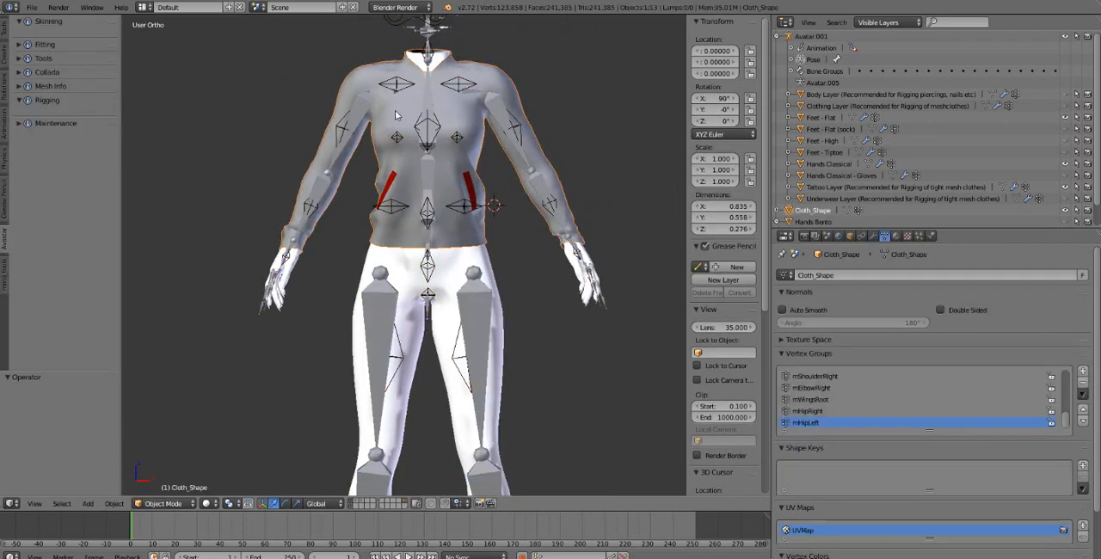
Test-rotate the right shoulder bone across the torso to check whether the shirt follows the arm
{"action": "right_click", "coordinate": [351, 146]}
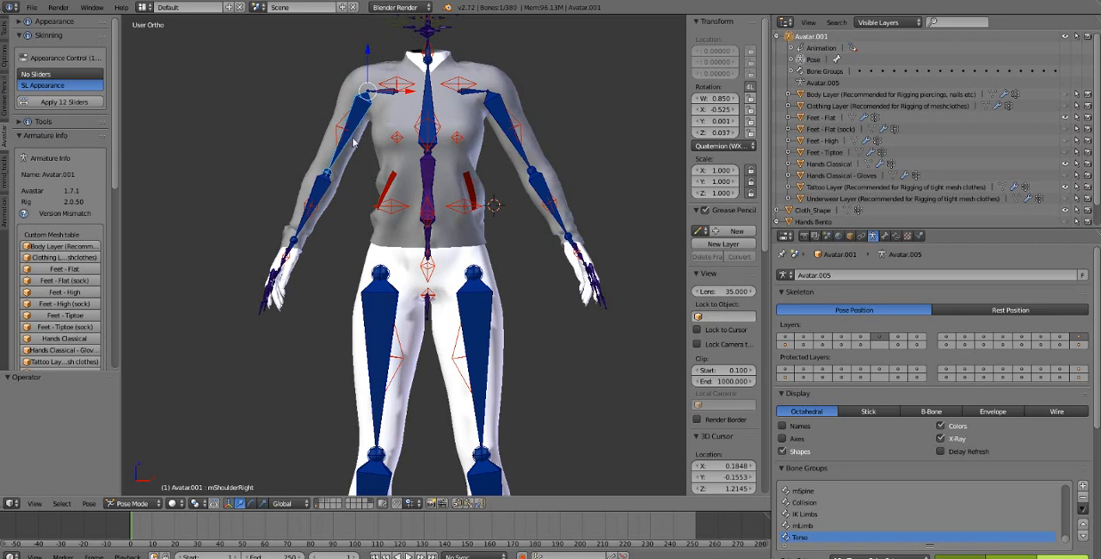
{"action": "key", "text": "r"}
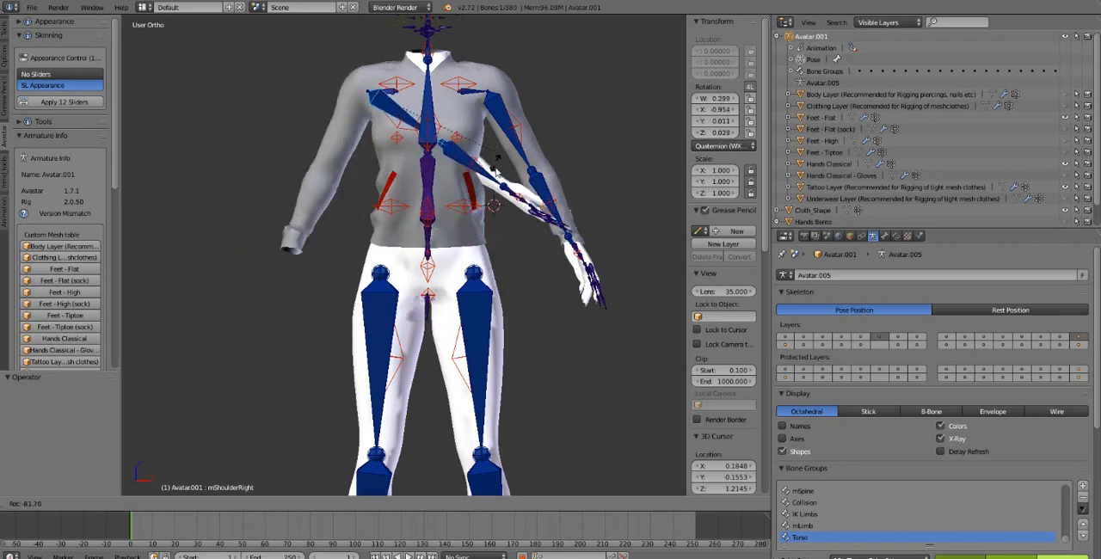
{"action": "left_click", "coordinate": [495, 174]}
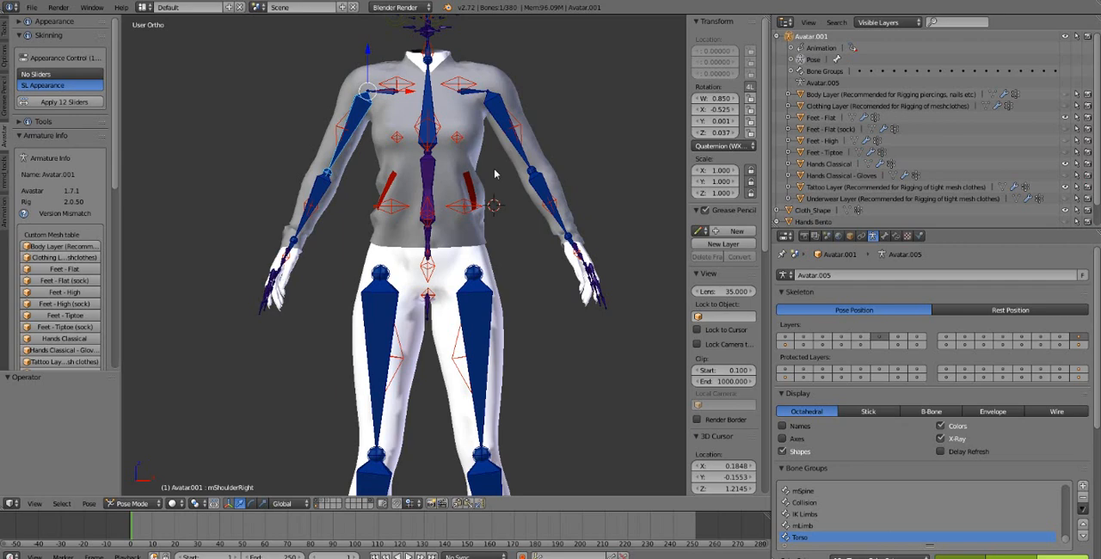
{"action": "scroll", "coordinate": [491, 202], "scroll_direction": "down", "scroll_amount": 2}
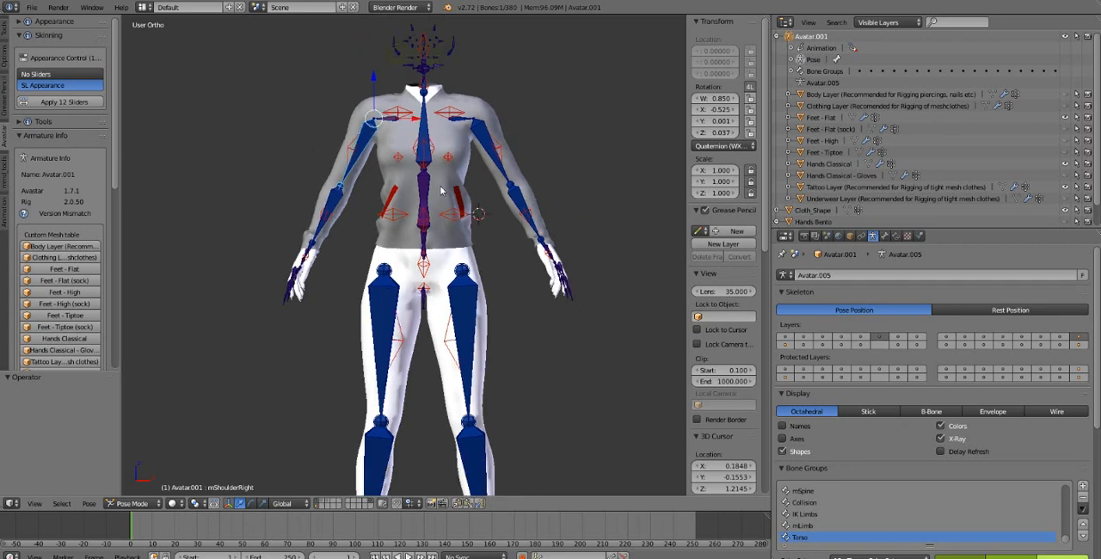
{"action": "scroll", "coordinate": [430, 242], "scroll_direction": "up", "scroll_amount": 2}
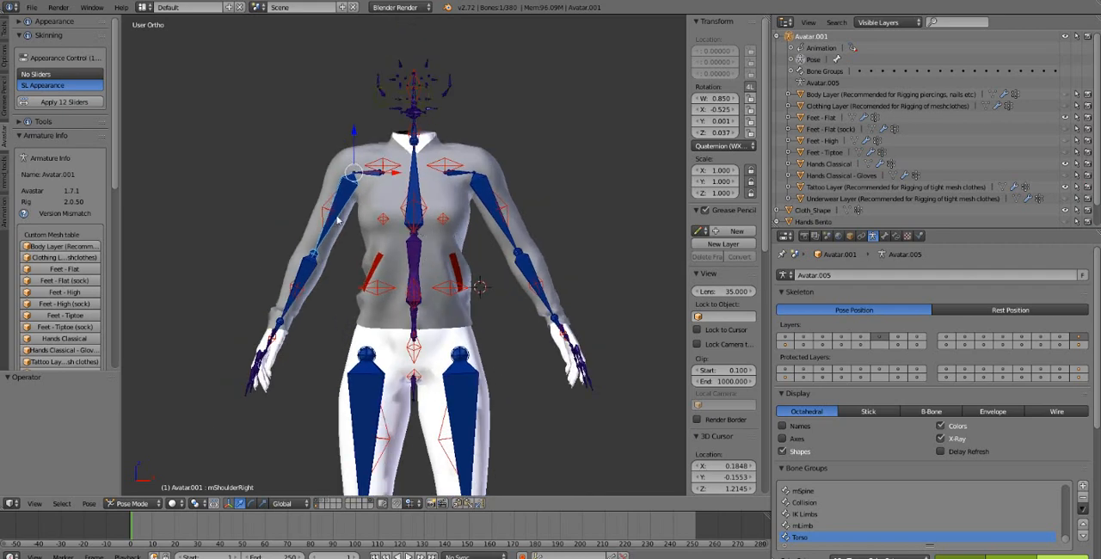
Try to bind the shirt mesh to the avatar armature with weights taken from the bones
{"action": "right_click", "coordinate": [460, 231]}
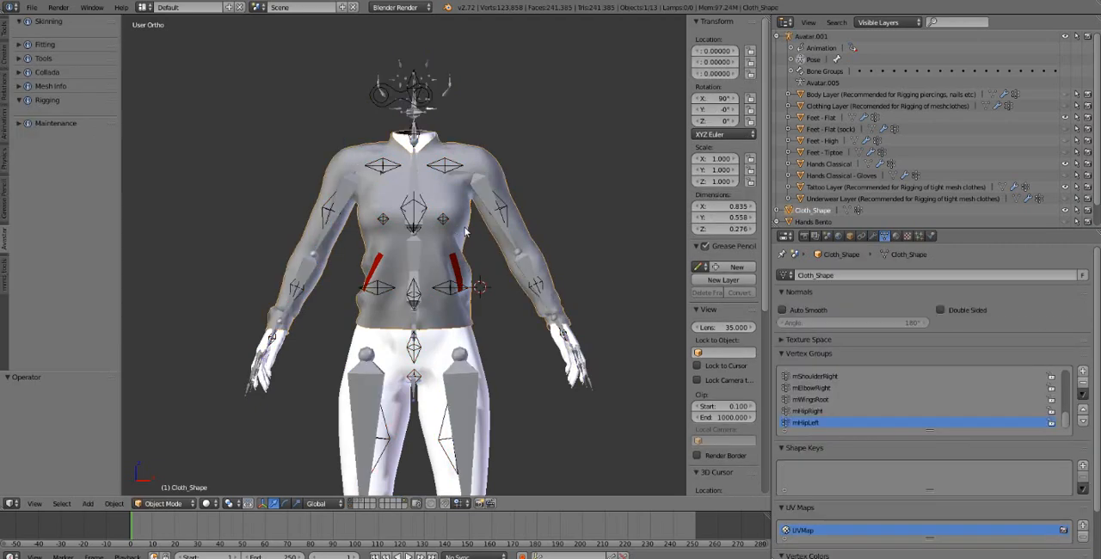
{"action": "right_click", "coordinate": [416, 93]}
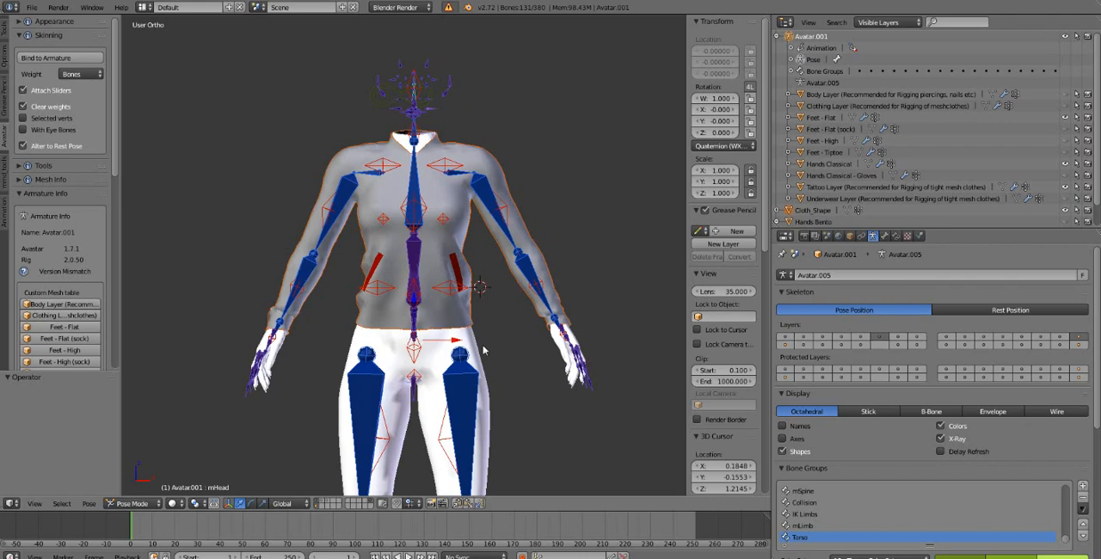
{"action": "left_click", "coordinate": [483, 350]}
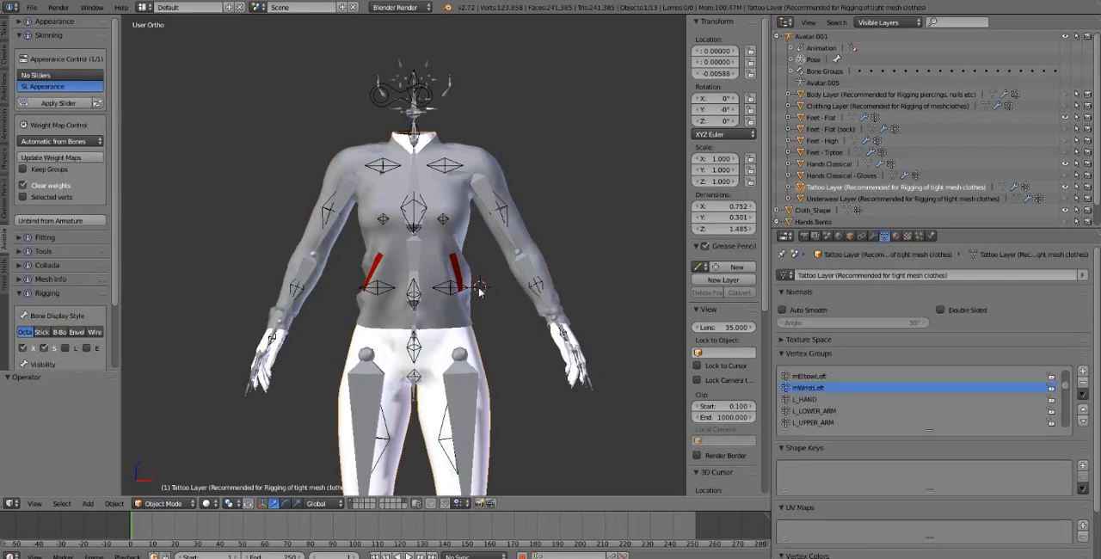
Test-rotate the right shoulder bone, and restore the original state from the undo history
{"action": "right_click", "coordinate": [456, 200]}
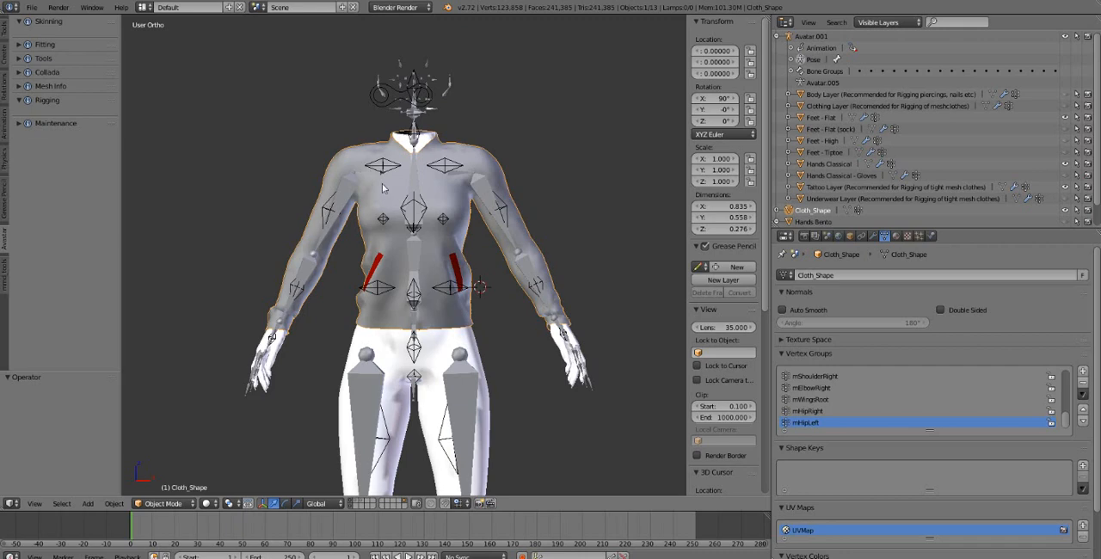
{"action": "right_click", "coordinate": [344, 206]}
{"action": "right_click", "coordinate": [356, 192]}
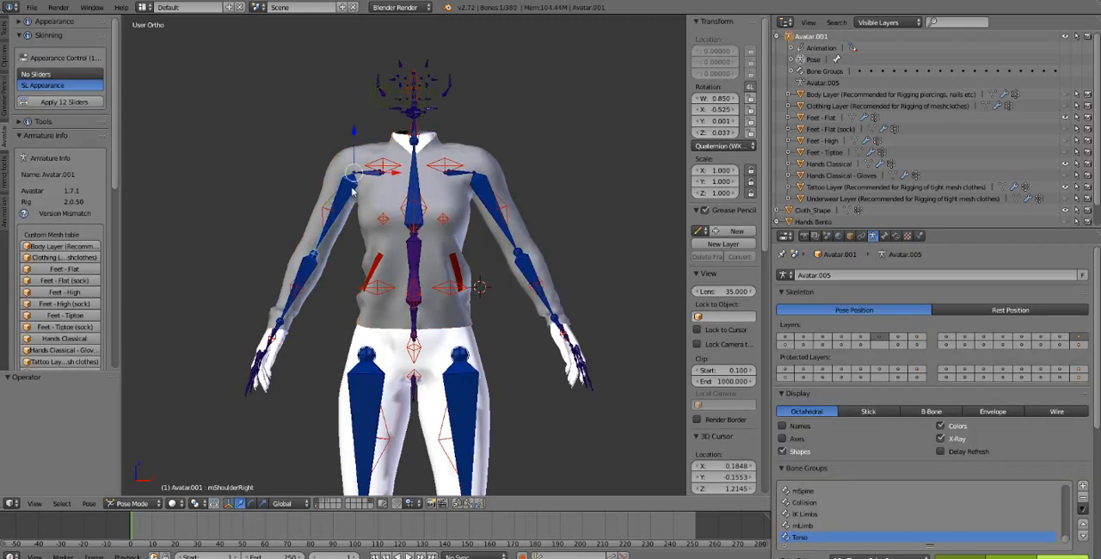
{"action": "key", "text": "r"}
{"action": "left_click", "coordinate": [351, 255]}
{"action": "key", "text": "ctrl+alt+z"}
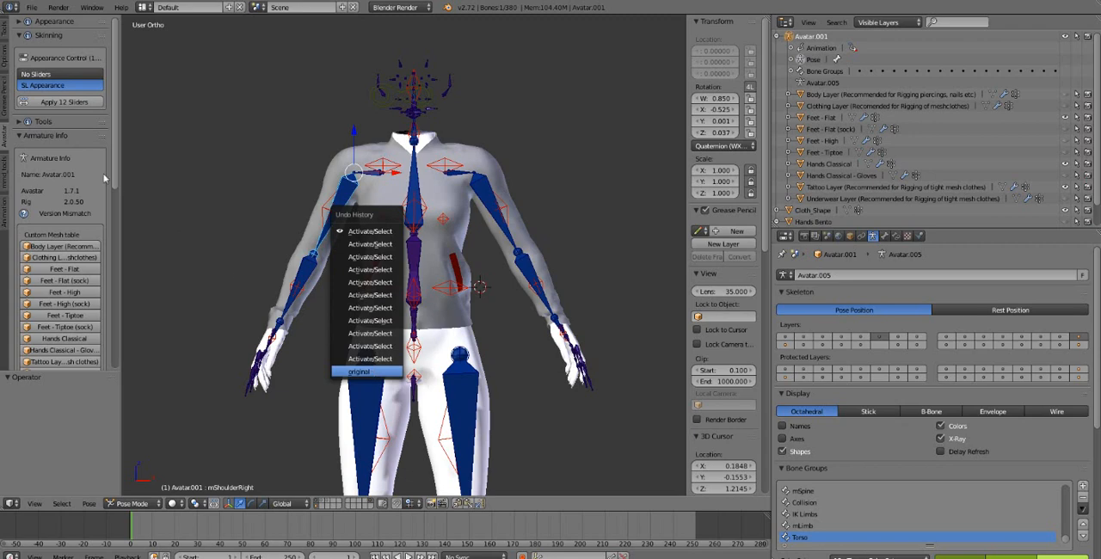
{"action": "left_click", "coordinate": [376, 372]}
Try to bind the shirt mesh to the armature with the weight option set to Empty
{"action": "left_click", "coordinate": [73, 75]}
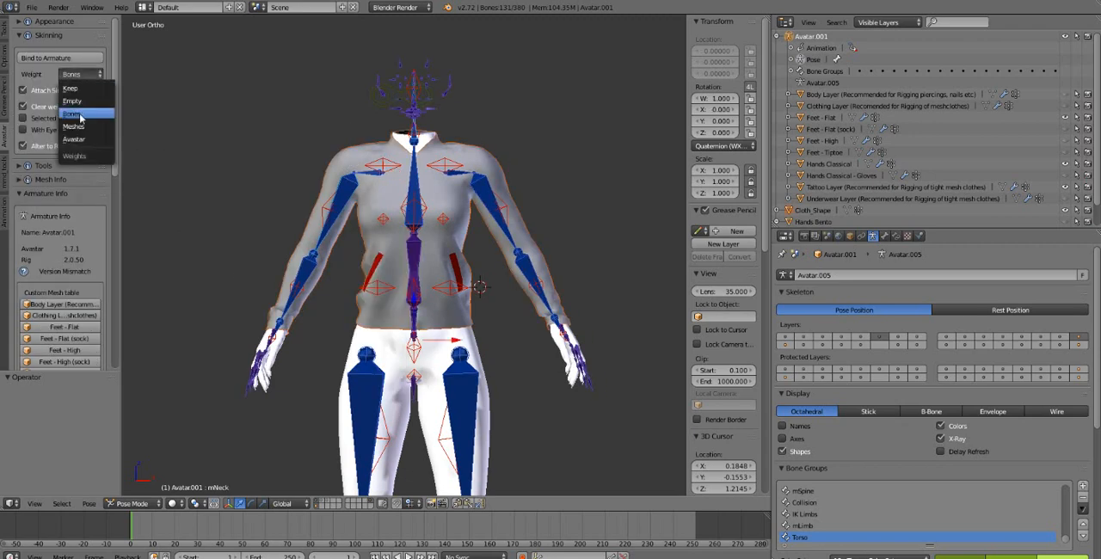
{"action": "left_click", "coordinate": [102, 100]}
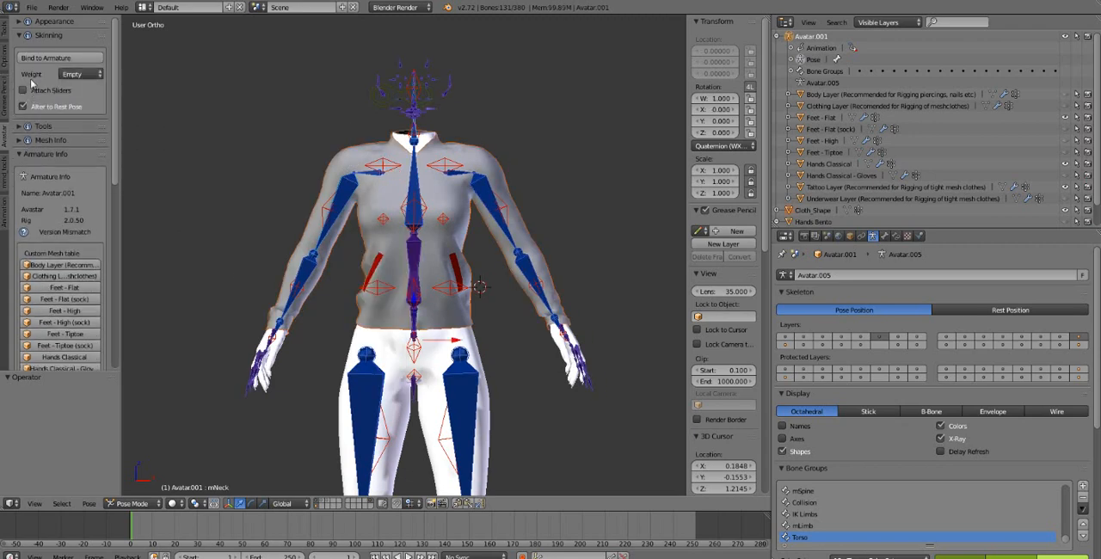
{"action": "left_click", "coordinate": [43, 58]}
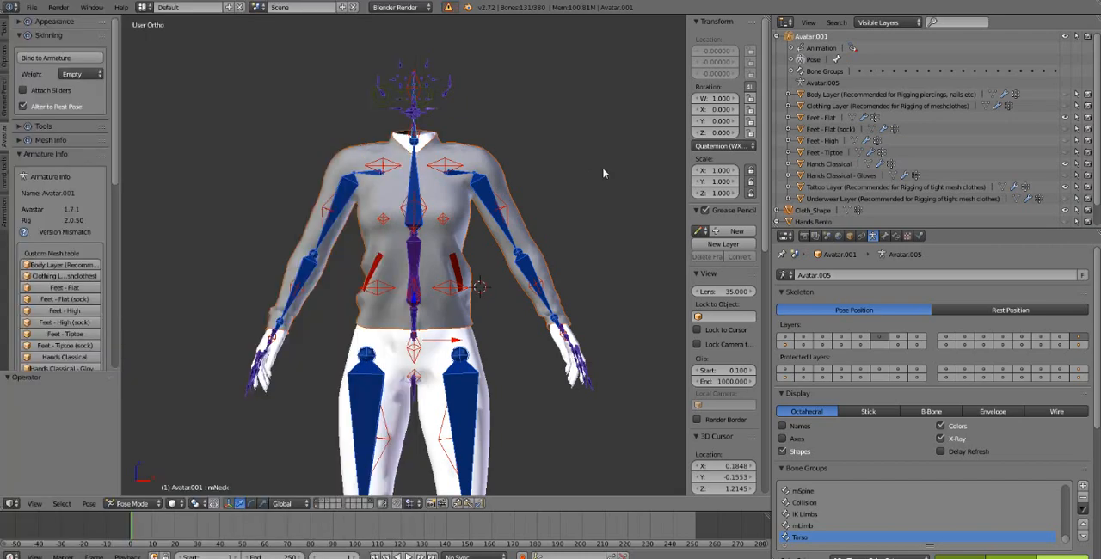
{"action": "left_click", "coordinate": [602, 172]}
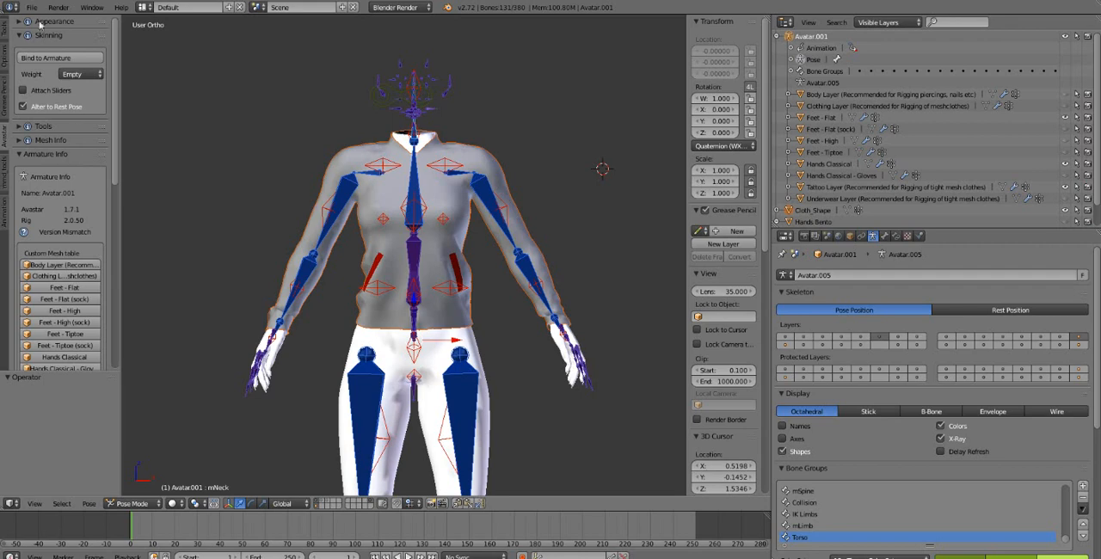
Bind the shirt mesh to the armature with the weight option set to Meshes
{"action": "left_click", "coordinate": [73, 74]}
{"action": "left_click", "coordinate": [81, 139]}
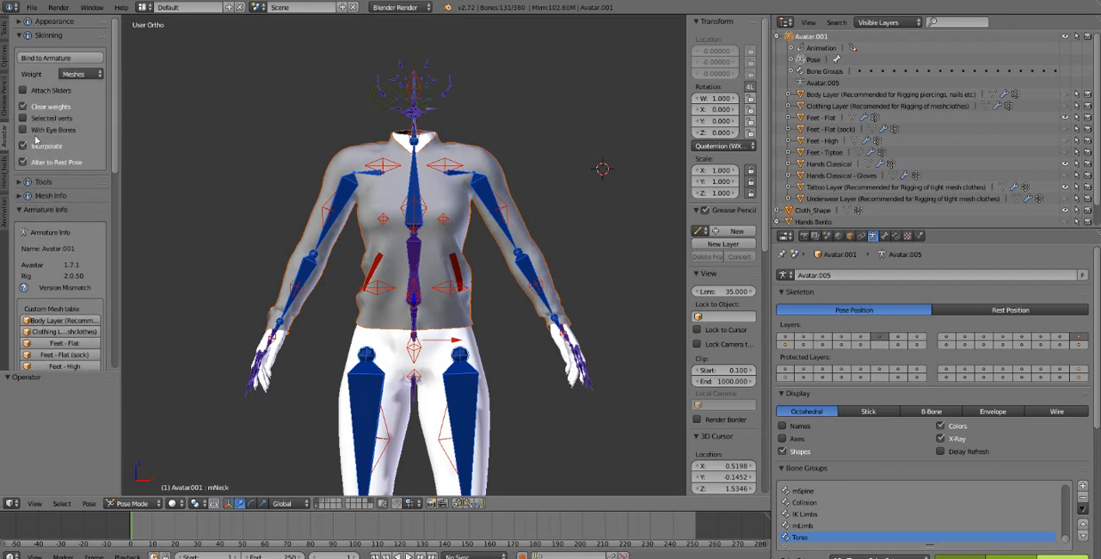
{"action": "left_click", "coordinate": [45, 60]}
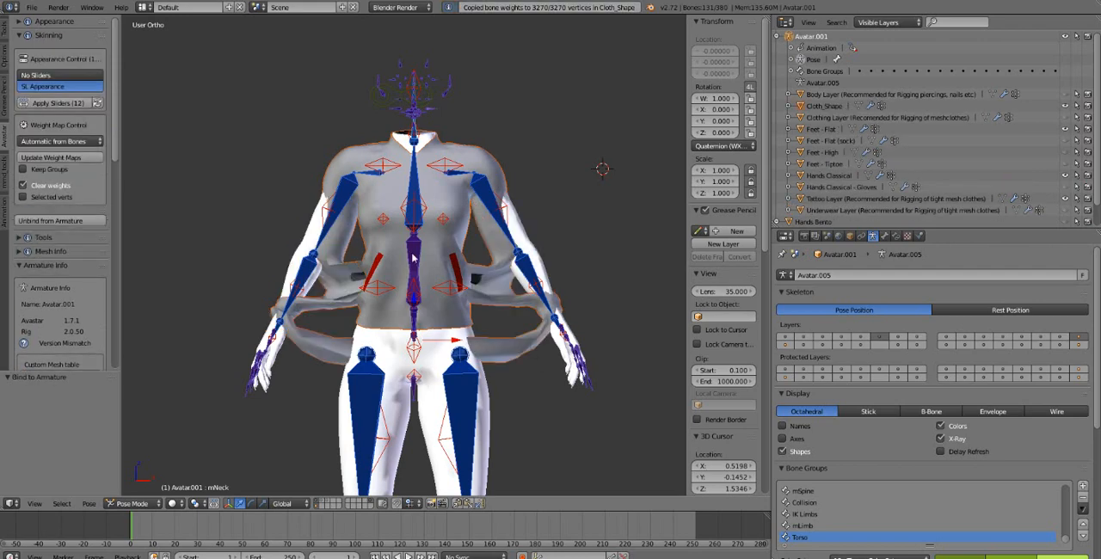
Clear the pose rotation of the right shoulder bone and of all the armature's bones
{"action": "right_click", "coordinate": [352, 208]}
{"action": "key", "text": "alt+r"}
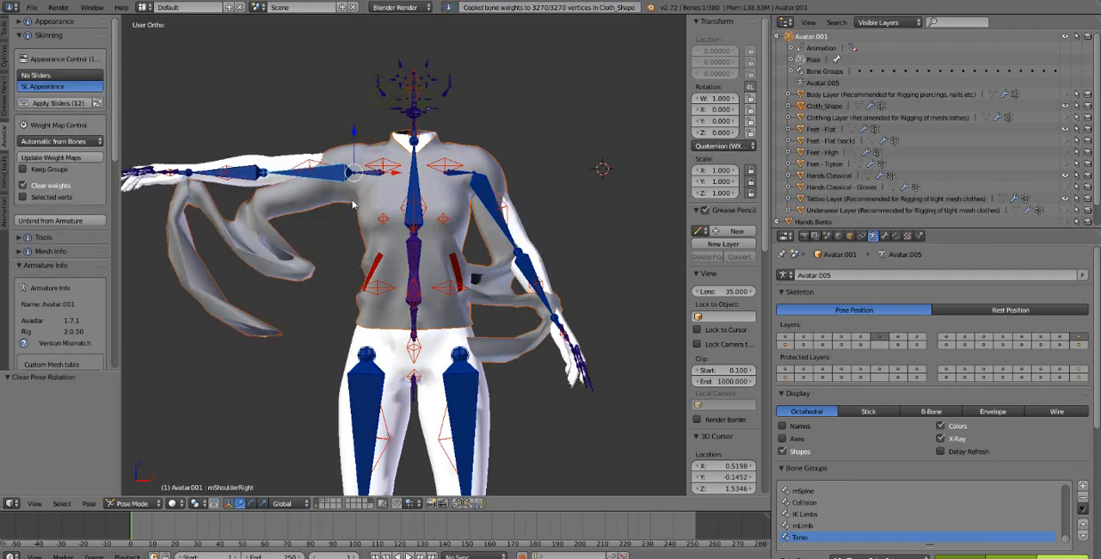
{"action": "key", "text": "a"}
{"action": "key", "text": "alt+r"}
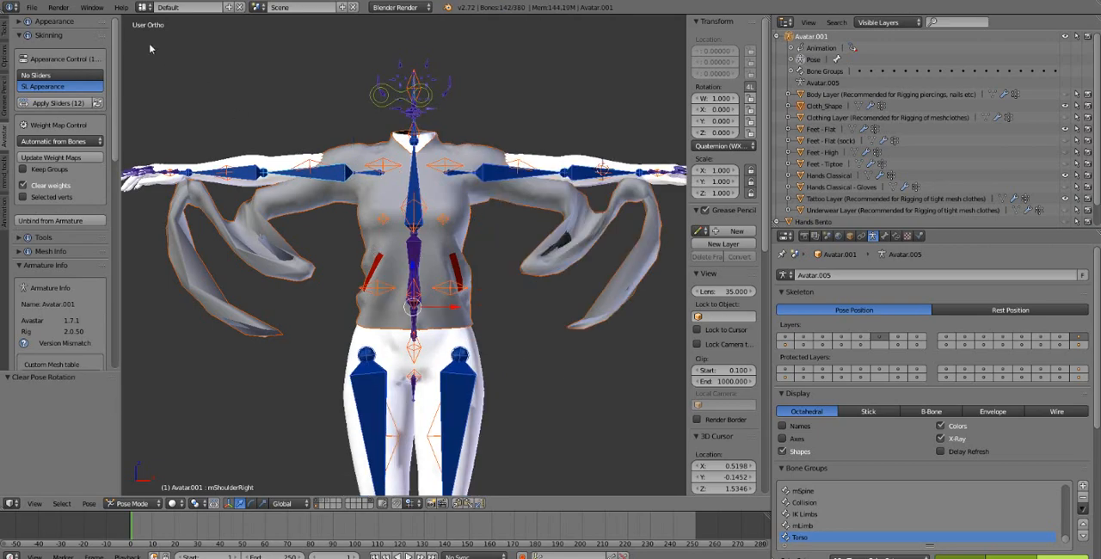
Revert the file to its last saved version
{"action": "left_click", "coordinate": [31, 7]}
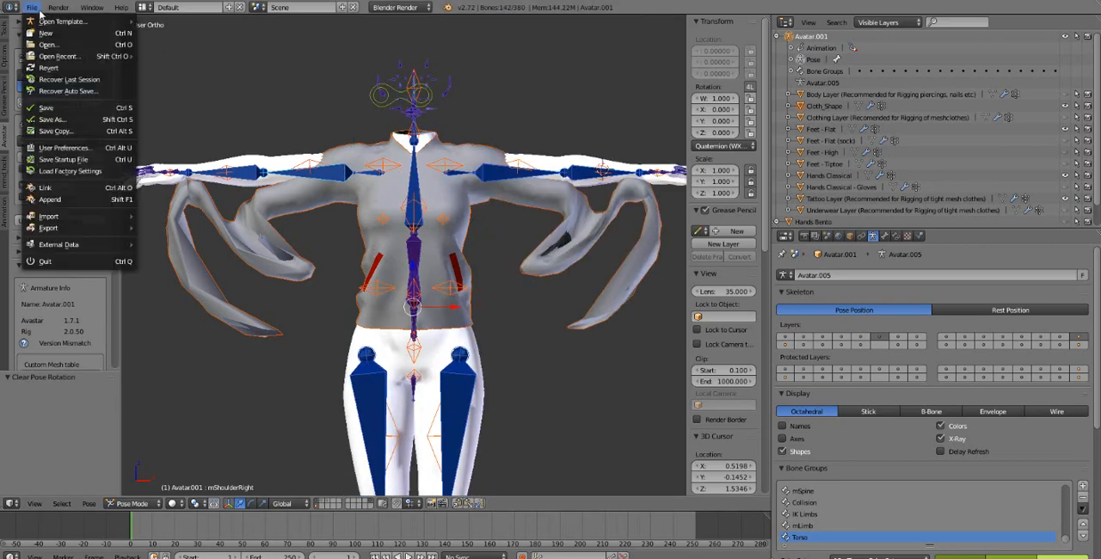
{"action": "left_click", "coordinate": [61, 68]}
{"action": "left_click", "coordinate": [61, 67]}
Duplicate the Avatar.001 armature modifier on the Tattoo Layer body mesh
{"action": "scroll", "coordinate": [61, 68], "scroll_direction": "down", "scroll_amount": 1}
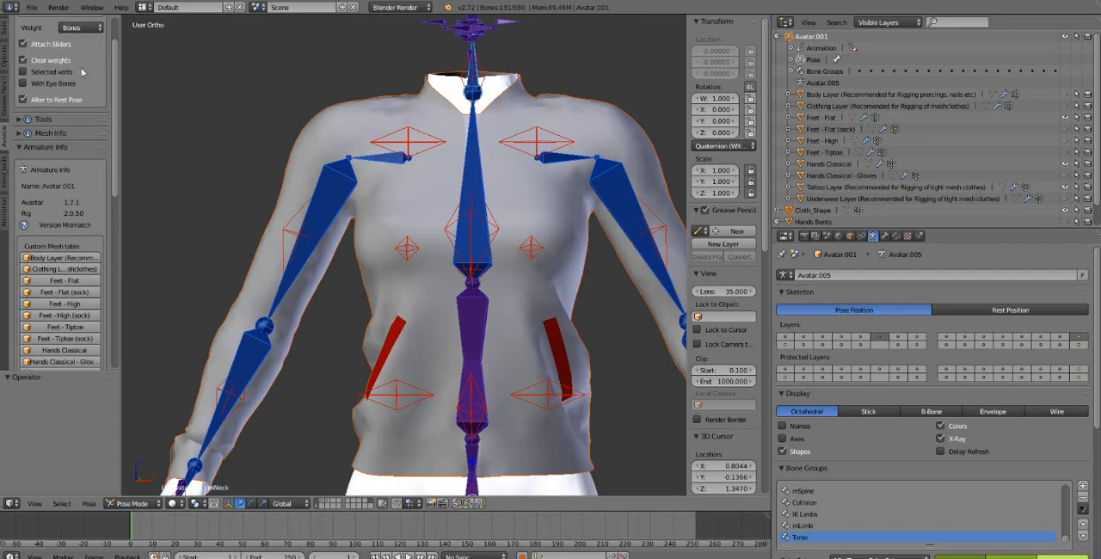
{"action": "scroll", "coordinate": [435, 148], "scroll_direction": "down", "scroll_amount": 5}
{"action": "scroll", "coordinate": [440, 182], "scroll_direction": "up", "scroll_amount": 3}
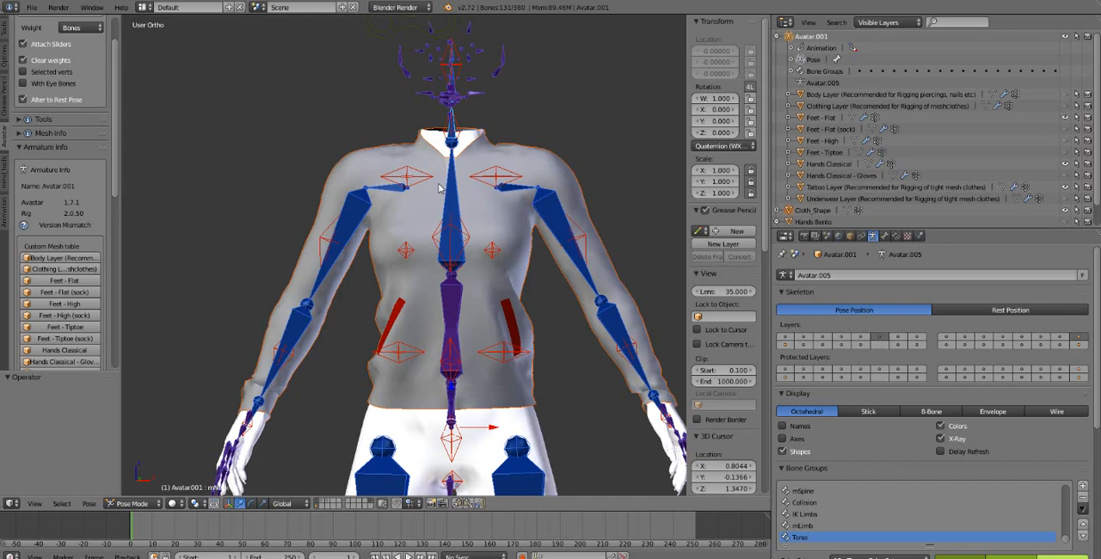
{"action": "scroll", "coordinate": [499, 121], "scroll_direction": "down", "scroll_amount": 2}
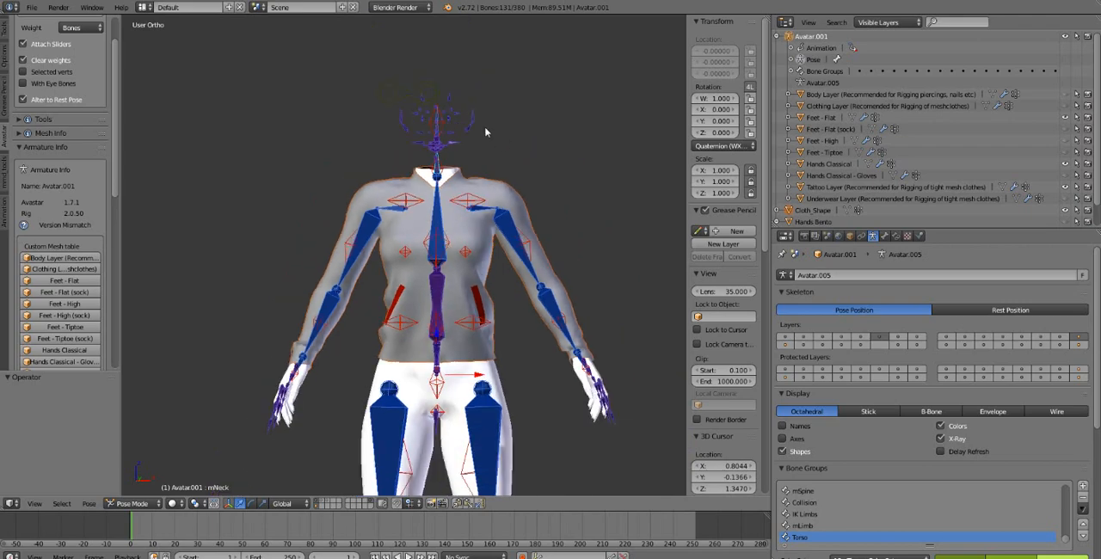
{"action": "middle_click_drag", "start_coordinate": [451, 236], "coordinate": [442, 203], "text": "shift"}
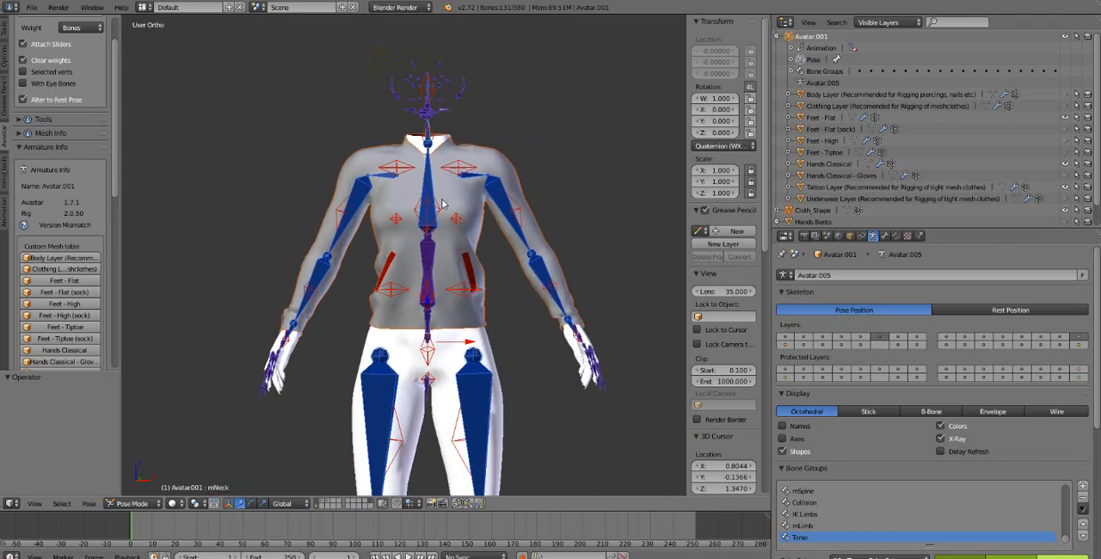
{"action": "right_click", "coordinate": [486, 342]}
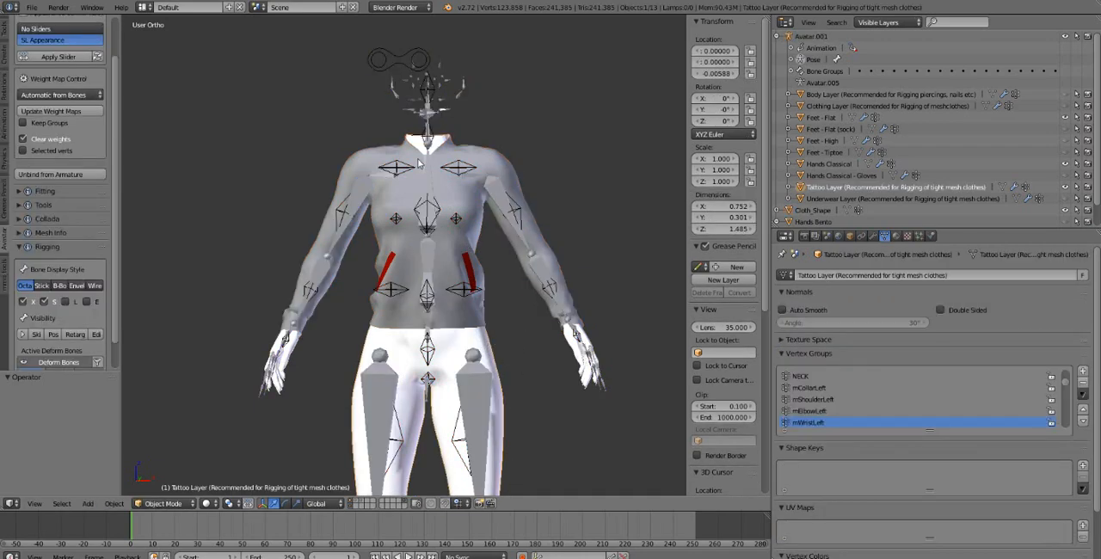
{"action": "right_click", "coordinate": [503, 197]}
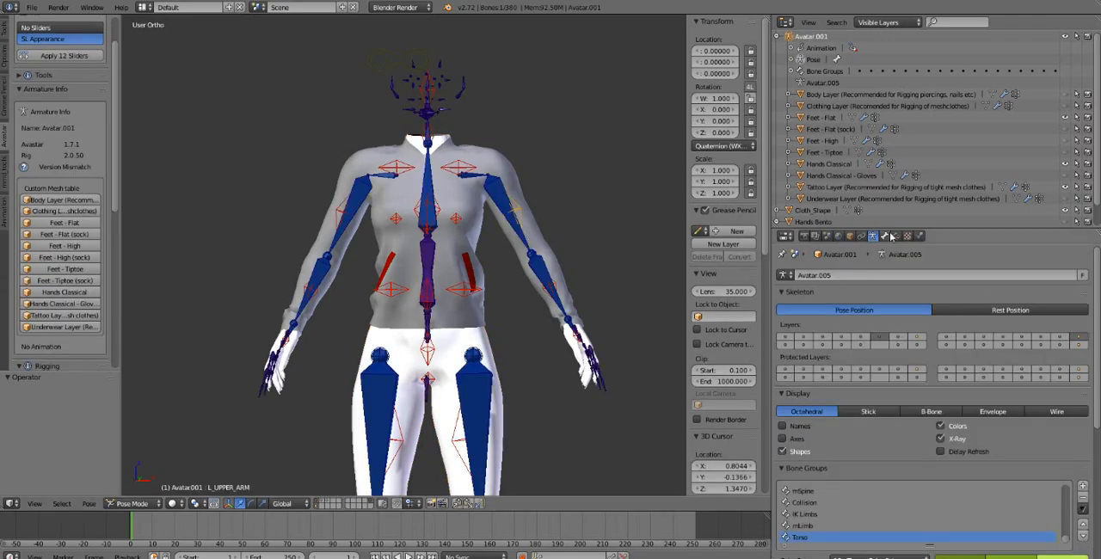
{"action": "right_click", "coordinate": [499, 352]}
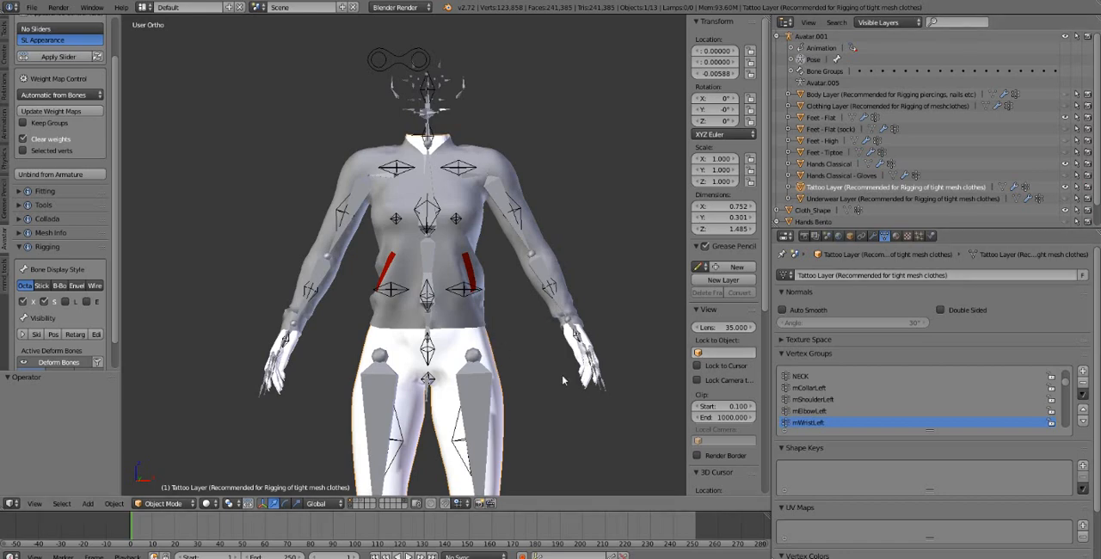
{"action": "left_click", "coordinate": [875, 239]}
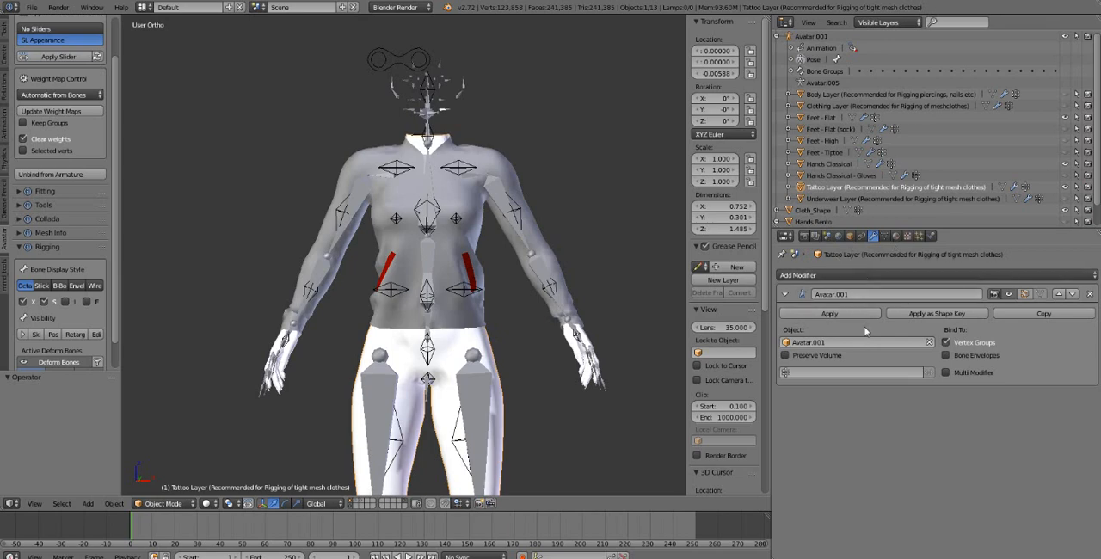
{"action": "left_click", "coordinate": [1038, 314]}
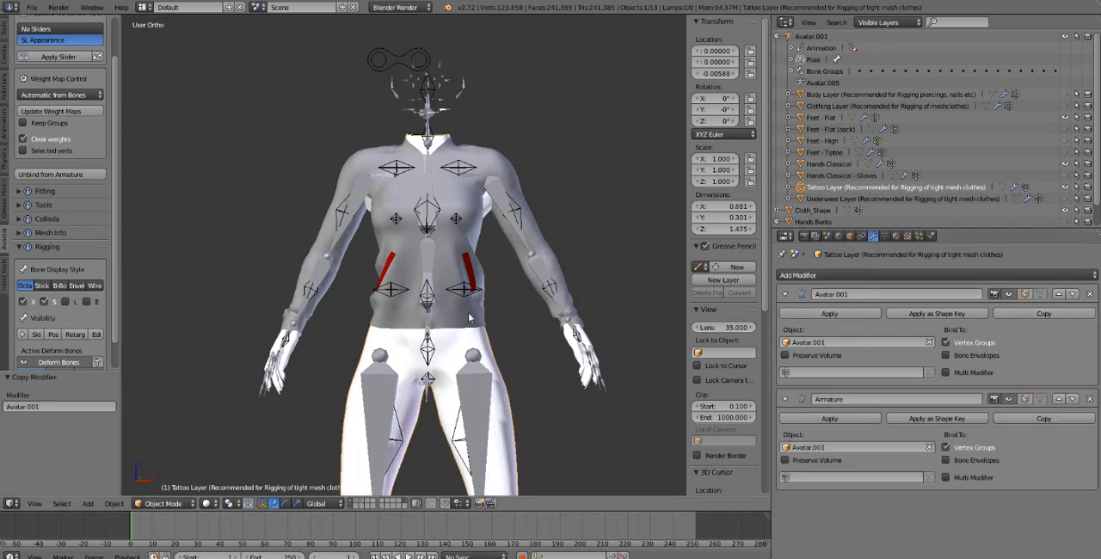
Duplicate the Avatar.001 armature modifier on the Hands Classical mesh
{"action": "right_click", "coordinate": [578, 355]}
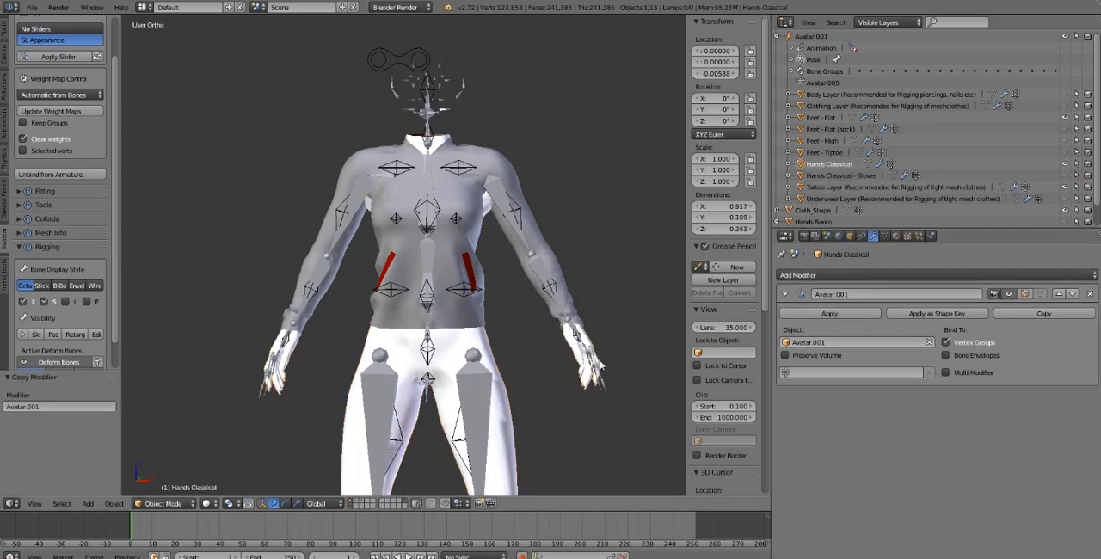
{"action": "left_click", "coordinate": [1007, 314]}
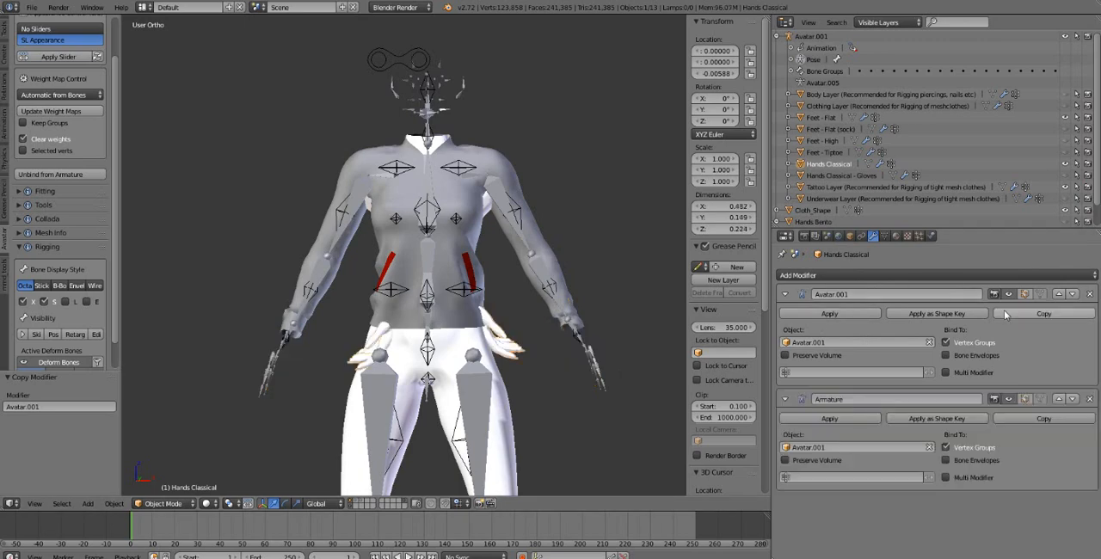
Apply the Avatar.001 armature modifier on the Hands Classical mesh and on the Tattoo Layer body mesh
{"action": "left_click", "coordinate": [829, 314]}
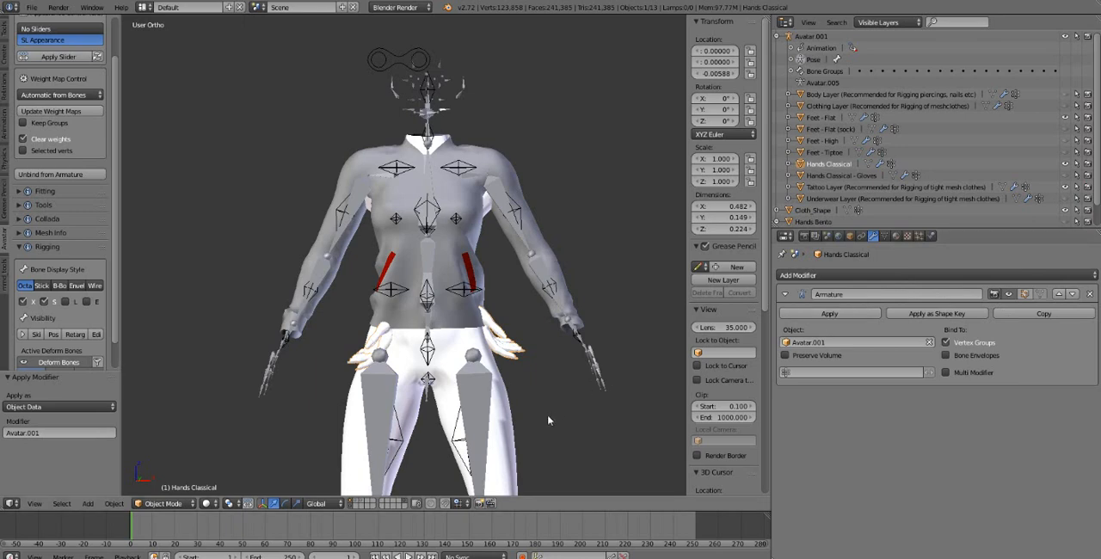
{"action": "left_click", "coordinate": [852, 187]}
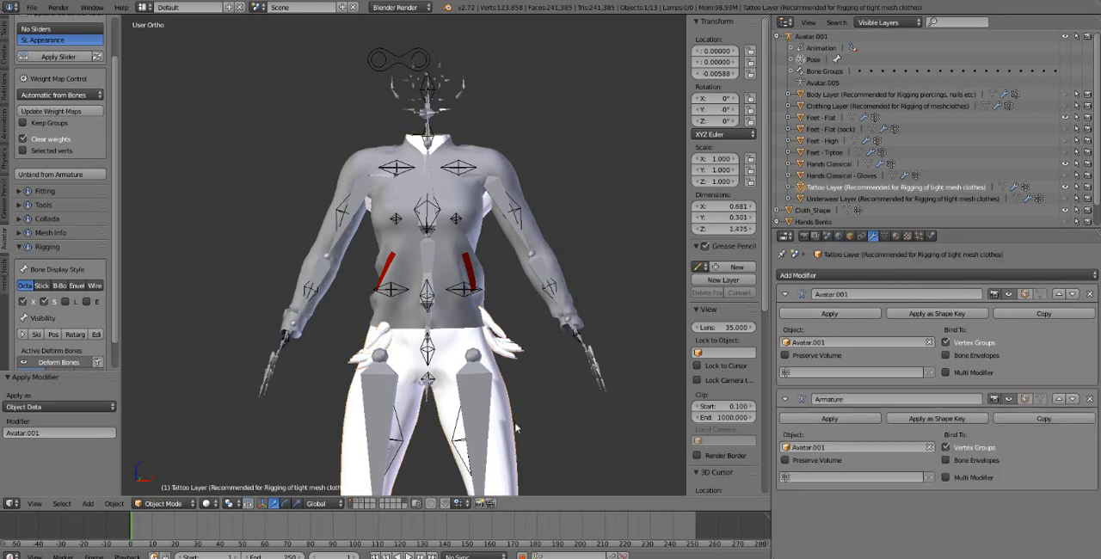
{"action": "left_click", "coordinate": [839, 312]}
Apply the Avatar.001 armature's current pose as its new rest pose
{"action": "right_click", "coordinate": [458, 94]}
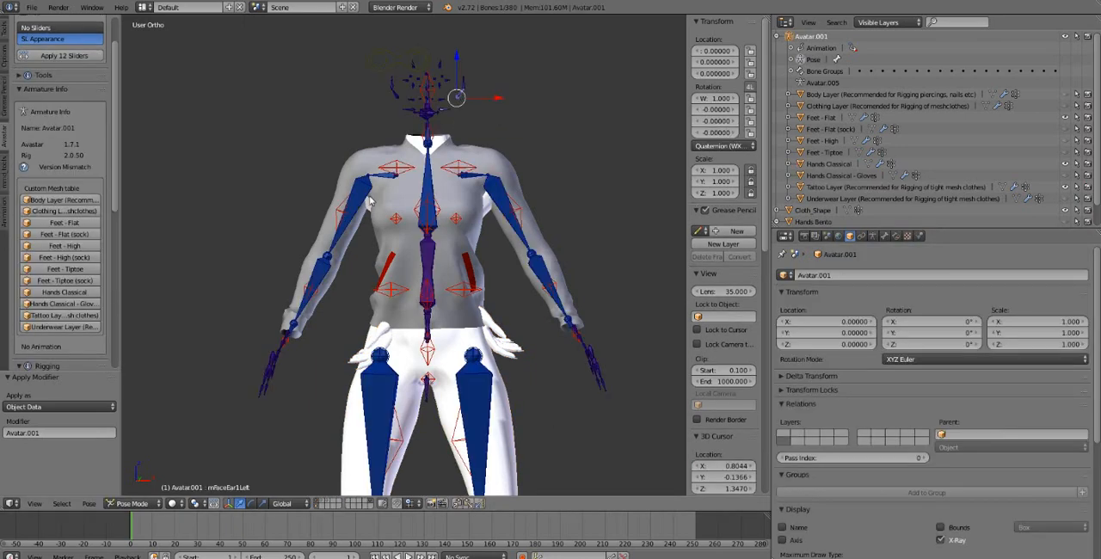
{"action": "left_click", "coordinate": [88, 503]}
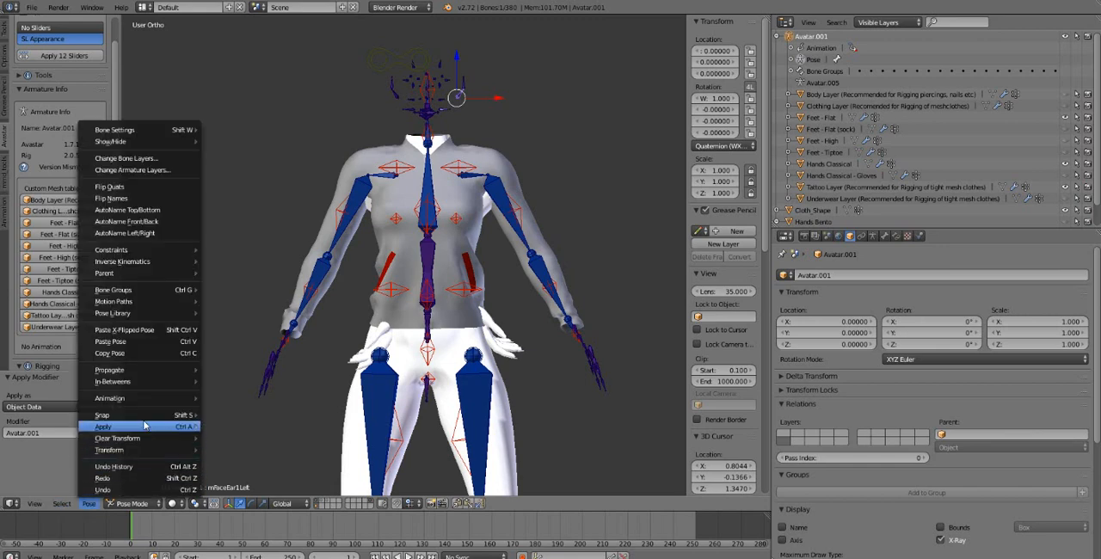
{"action": "mouse_move", "coordinate": [146, 428]}
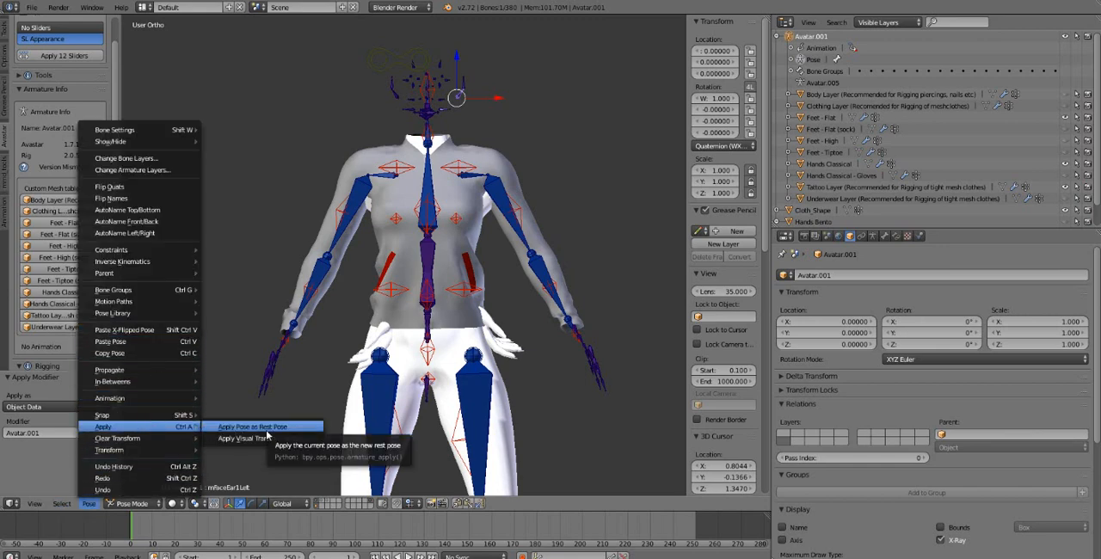
{"action": "left_click", "coordinate": [266, 428]}
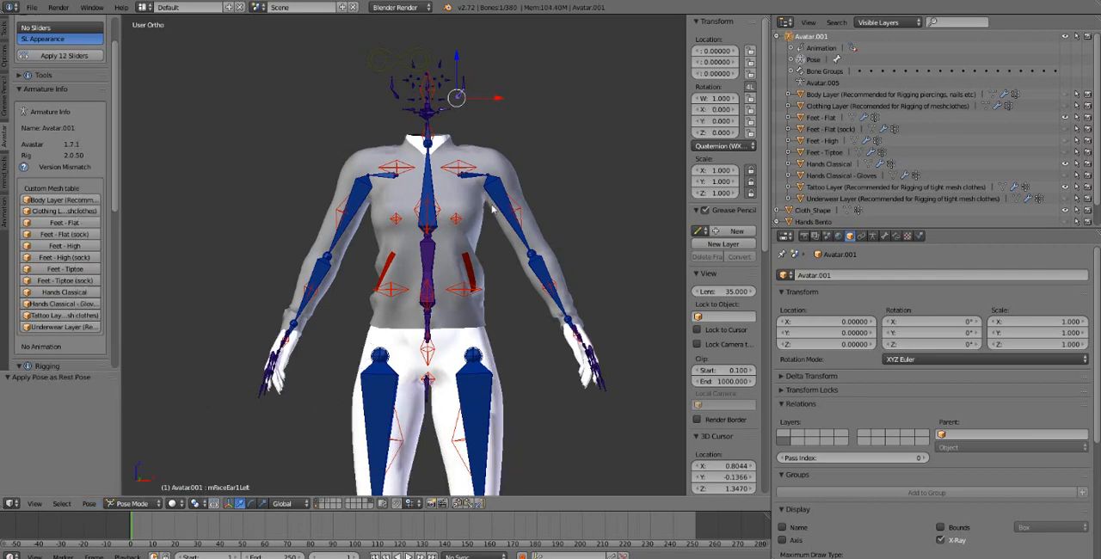
Test the body mesh by rotating the right shoulder bone, and clear the pose rotation of all bones
{"action": "right_click", "coordinate": [352, 202]}
{"action": "key", "text": "a"}
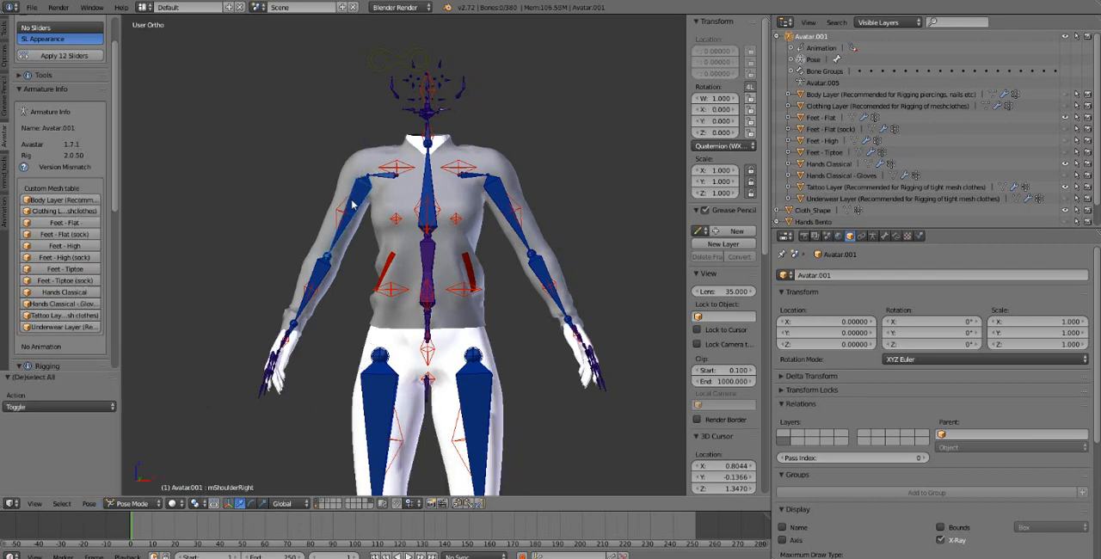
{"action": "key", "text": "a"}
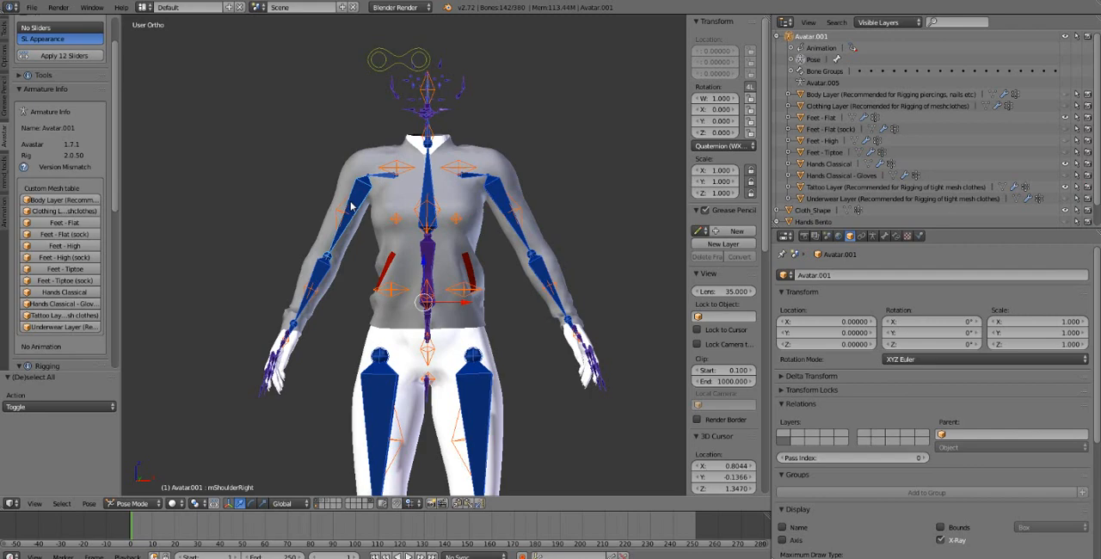
{"action": "key", "text": "alt+r"}
{"action": "right_click", "coordinate": [351, 206]}
{"action": "key", "text": "r"}
{"action": "right_click", "coordinate": [283, 139]}
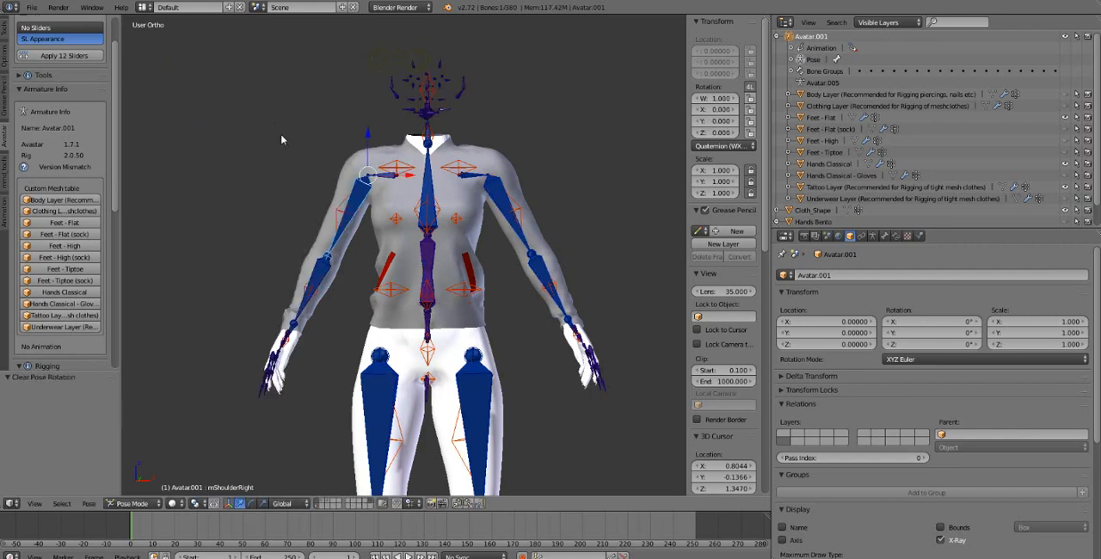
{"action": "key", "text": "r"}
{"action": "left_click", "coordinate": [307, 197]}
{"action": "key", "text": "a"}
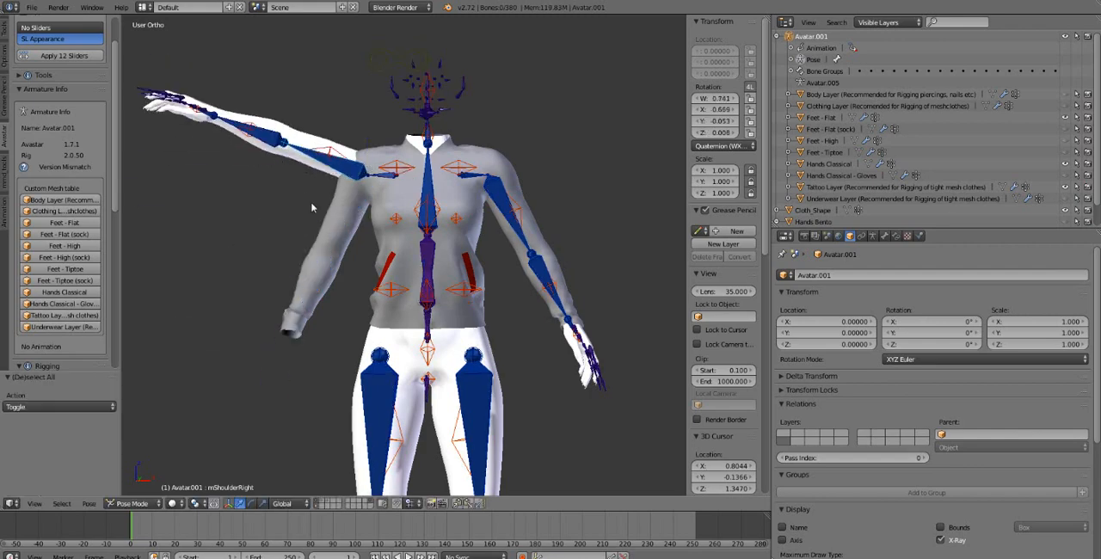
{"action": "key", "text": "a"}
{"action": "key", "text": "alt+r"}
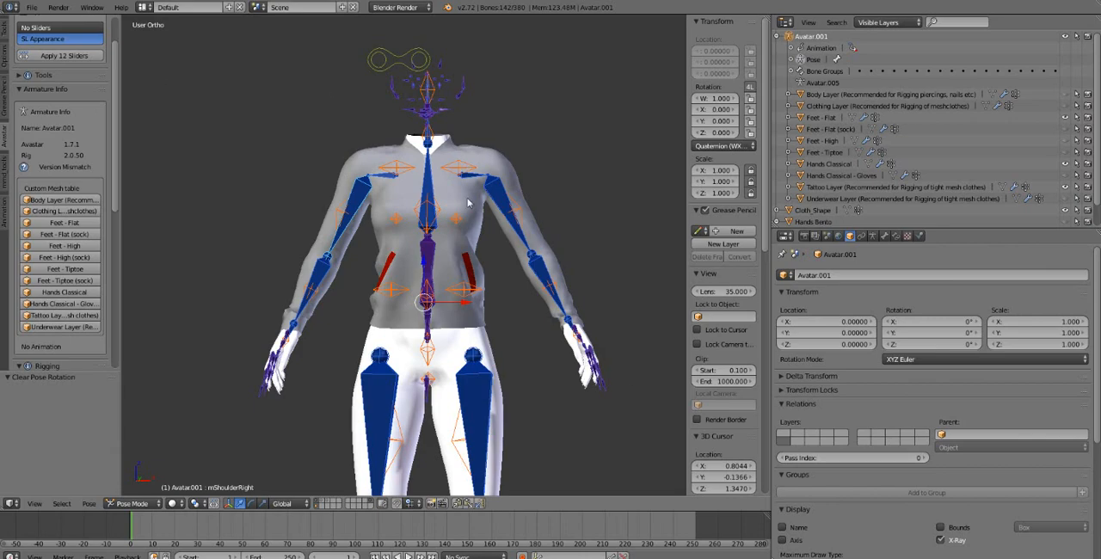
Switch the armature from Pose Mode to Object Mode and select the shirt mesh together with the armature
{"action": "middle_click_drag", "start_coordinate": [469, 203], "coordinate": [493, 222]}
{"action": "middle_click_drag", "start_coordinate": [486, 220], "coordinate": [501, 304]}
{"action": "right_click", "coordinate": [499, 298]}
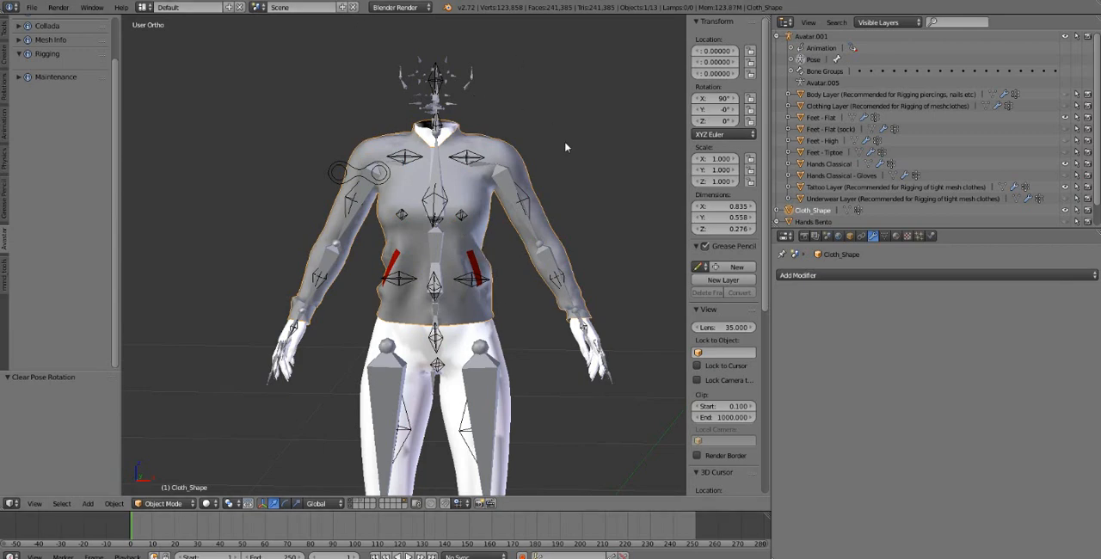
{"action": "right_click", "coordinate": [467, 82]}
{"action": "left_click", "coordinate": [132, 503]}
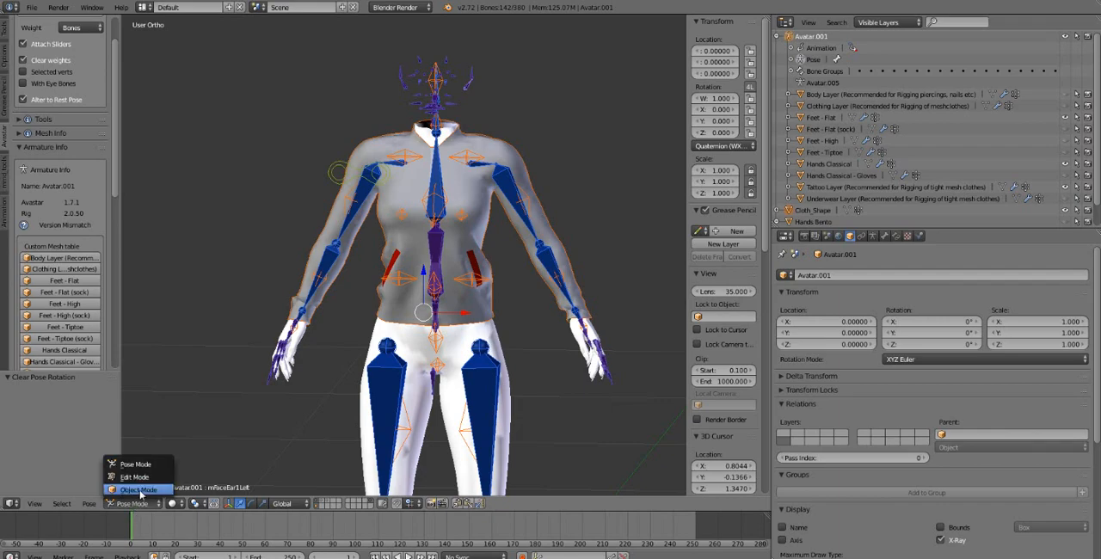
{"action": "left_click", "coordinate": [133, 489]}
{"action": "right_click", "coordinate": [482, 302]}
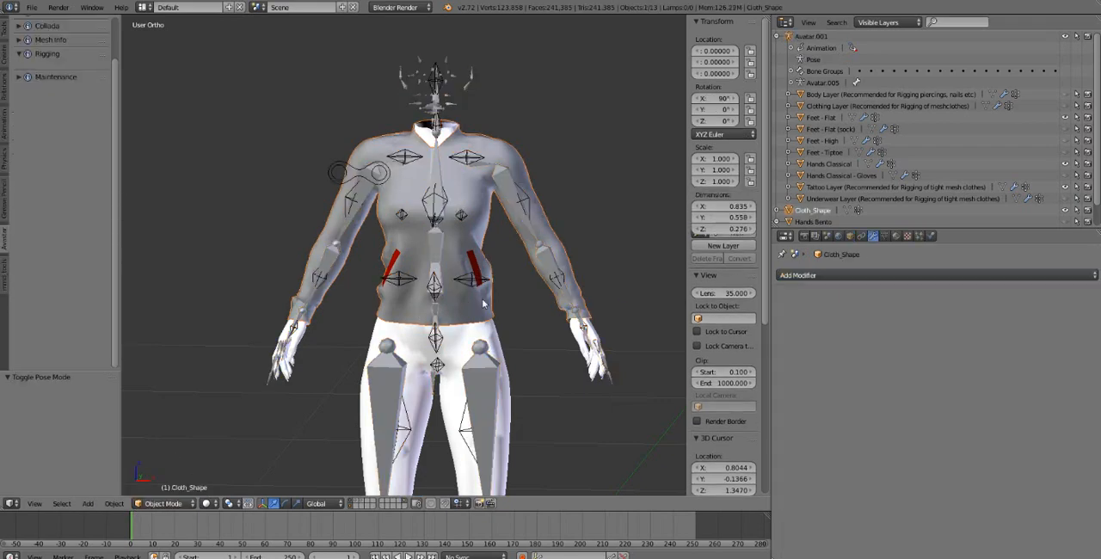
{"action": "right_click", "coordinate": [473, 82], "text": "shift"}
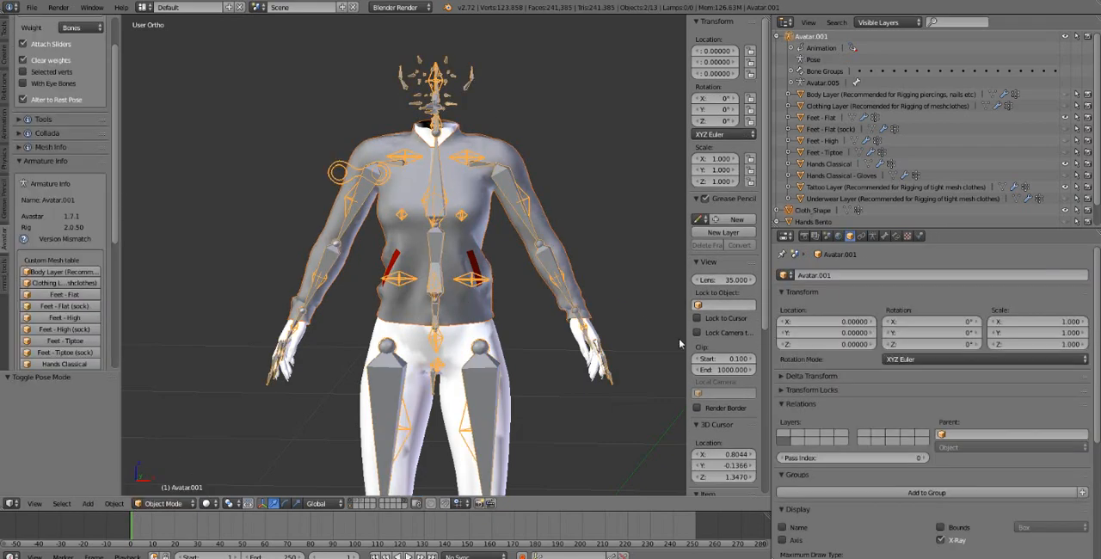
Start the Screencast Keys display in the 3D view
{"action": "scroll", "coordinate": [717, 421], "scroll_direction": "down", "scroll_amount": 6}
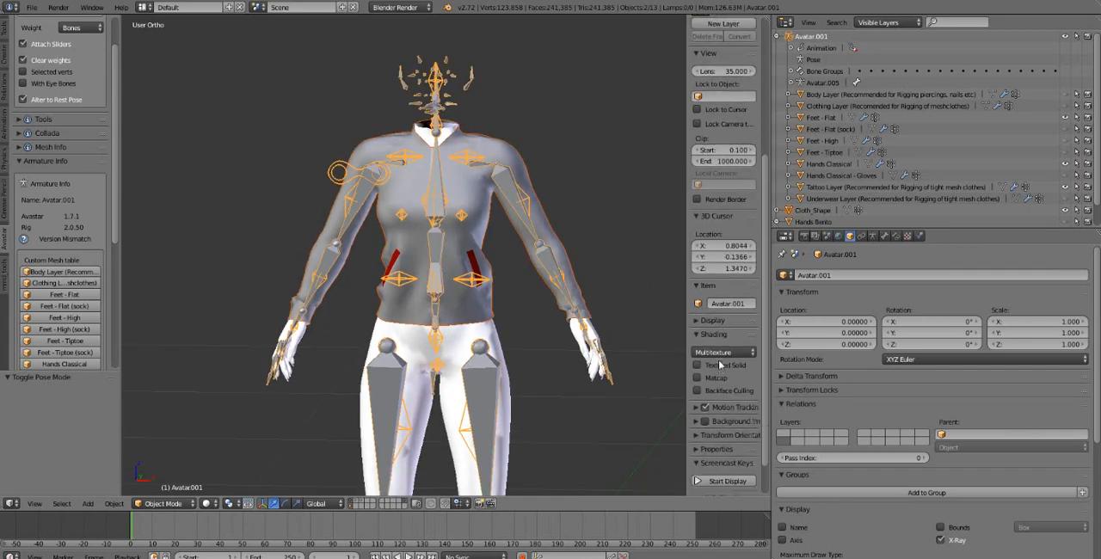
{"action": "left_click", "coordinate": [727, 439]}
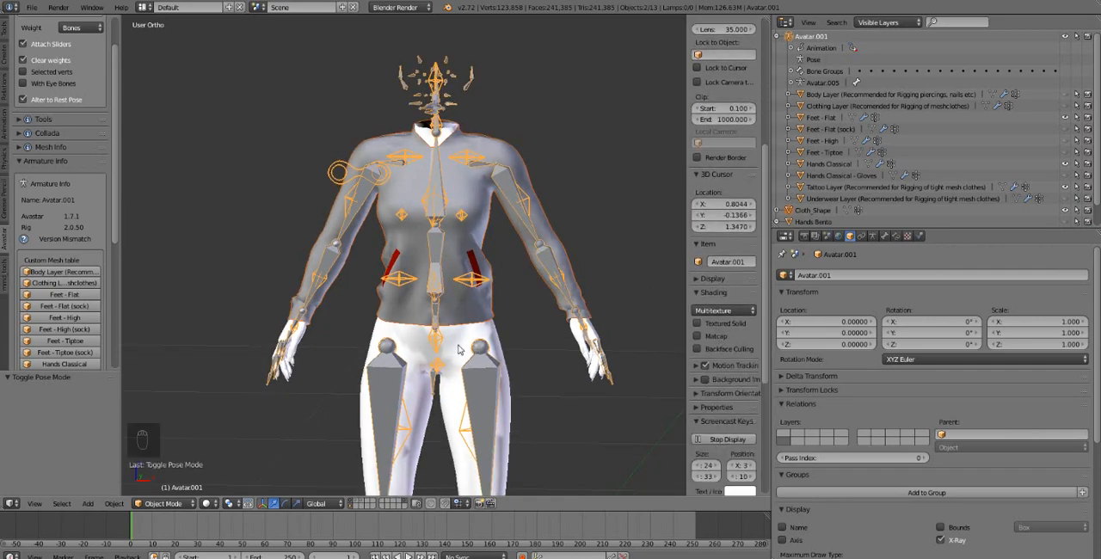
Parent the Cloth_Shape shirt mesh to the Avatar.001 armature with automatic weights
{"action": "right_click", "coordinate": [492, 308]}
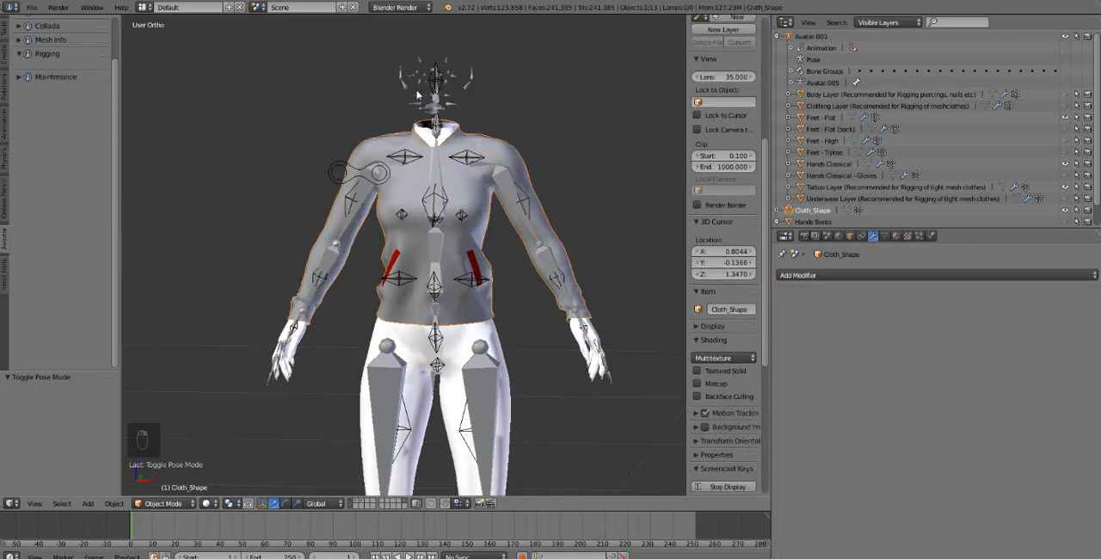
{"action": "right_click", "coordinate": [434, 96]}
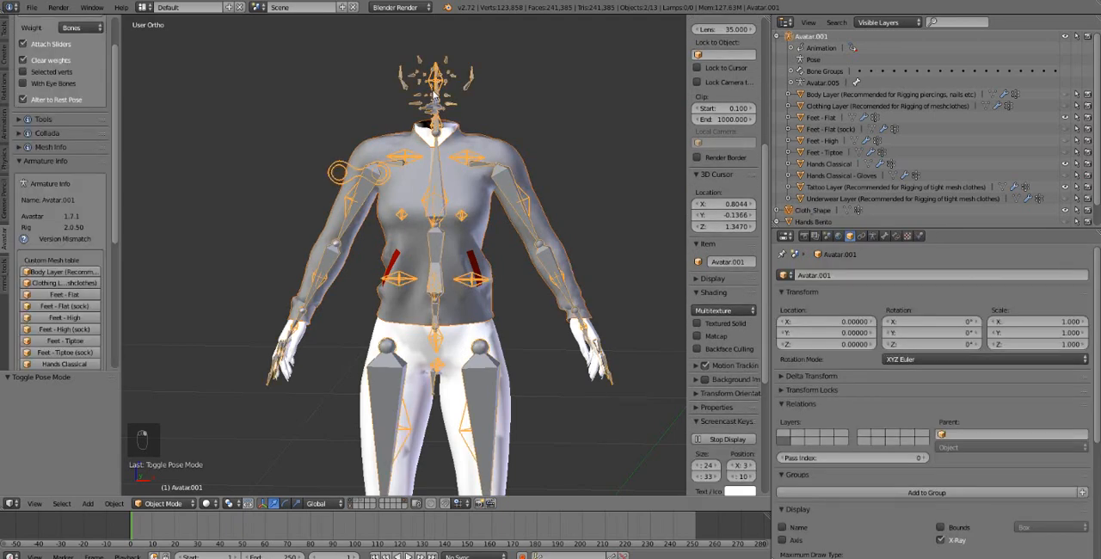
{"action": "key", "text": "ctrl+p"}
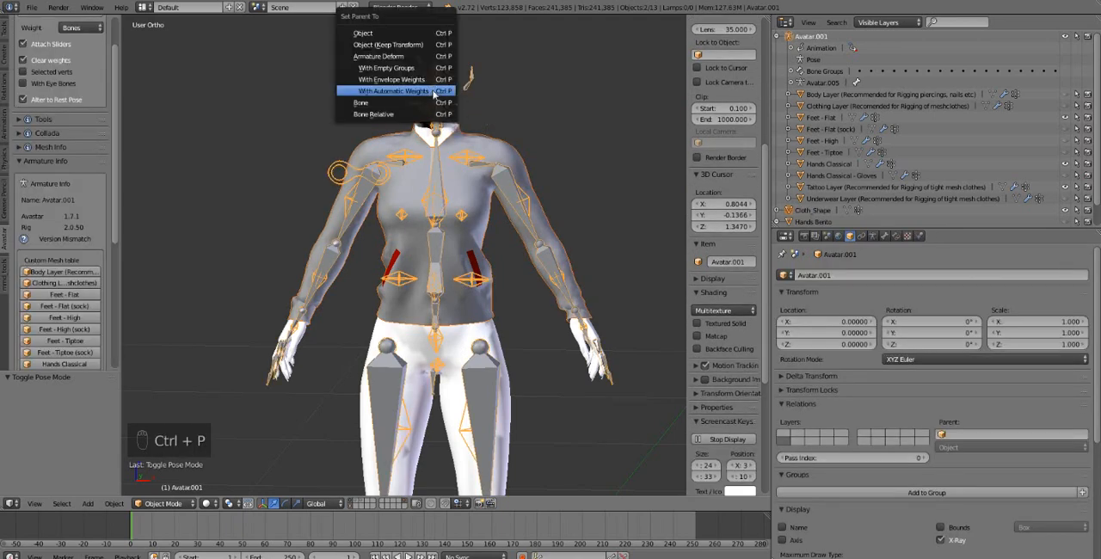
{"action": "left_click", "coordinate": [394, 91]}
Transfer the weights from the Tattoo Layer body mesh to the Cloth_Shape shirt in Weight Paint mode
{"action": "right_click", "coordinate": [502, 315]}
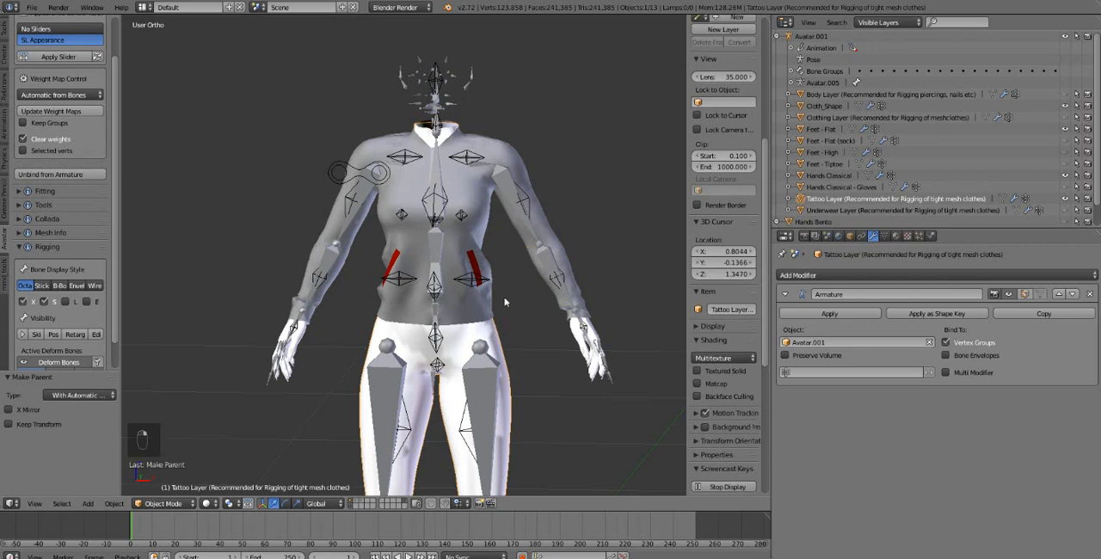
{"action": "right_click", "coordinate": [494, 306], "text": "shift"}
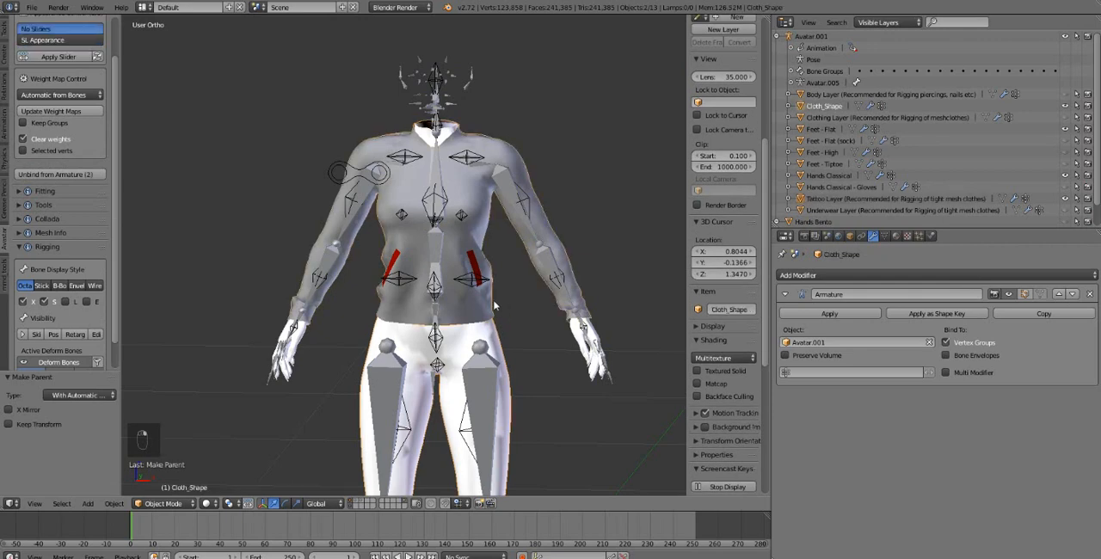
{"action": "left_click", "coordinate": [162, 503]}
{"action": "left_click", "coordinate": [163, 438]}
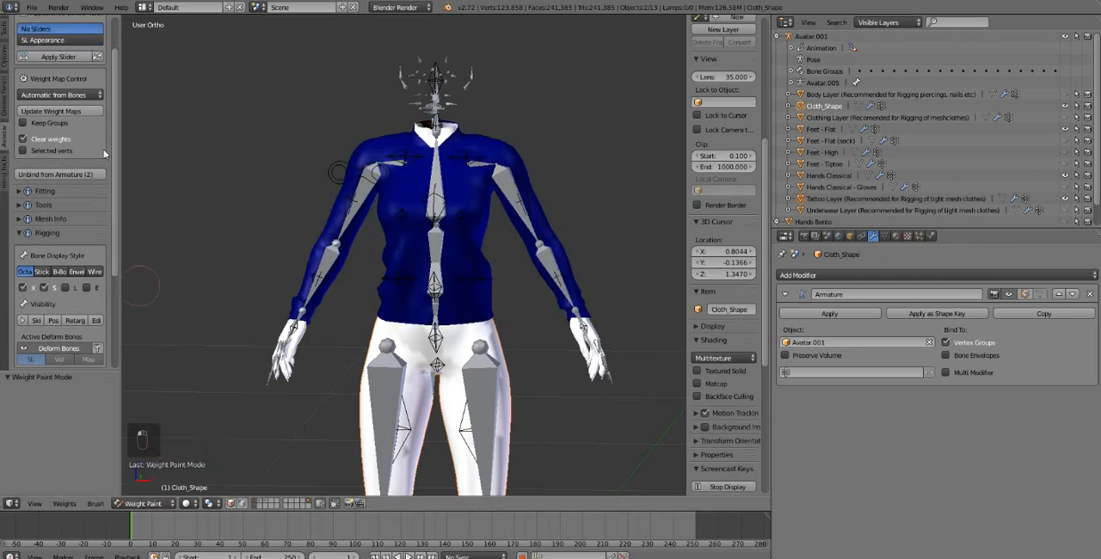
{"action": "left_click", "coordinate": [6, 34]}
{"action": "scroll", "coordinate": [60, 258], "scroll_direction": "down", "scroll_amount": 4}
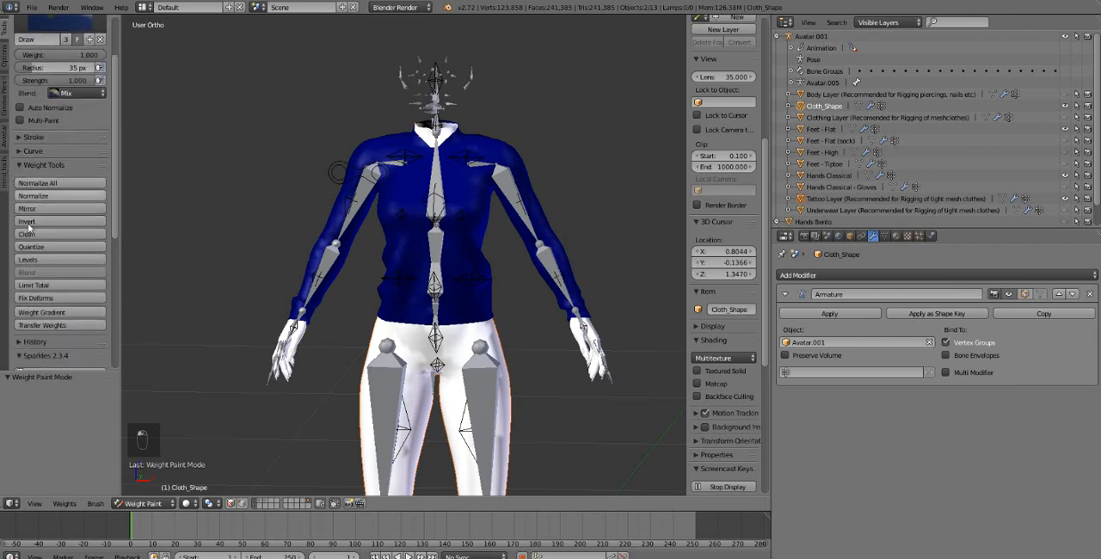
{"action": "left_click", "coordinate": [67, 325]}
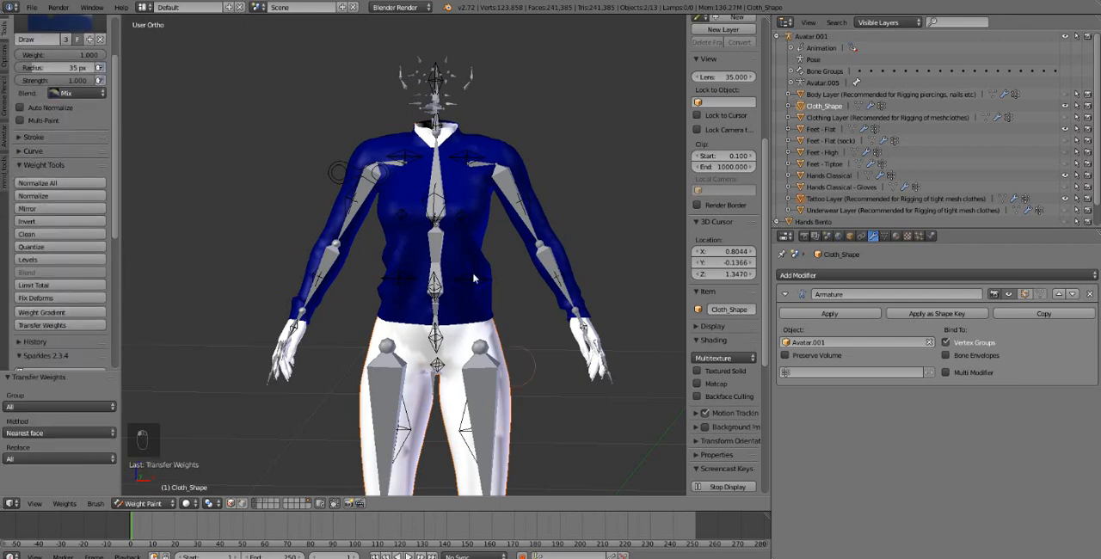
Test the shirt's weights by rotating the right shoulder bone in Pose Mode, and clear the rotation of all bones
{"action": "right_click", "coordinate": [364, 189]}
{"action": "right_click", "coordinate": [364, 189]}
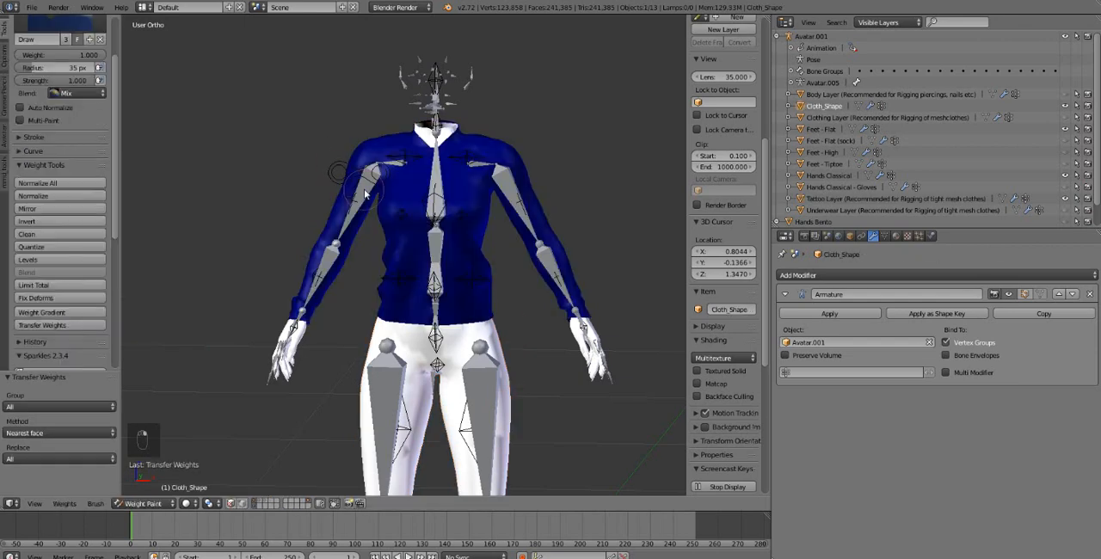
{"action": "right_click", "coordinate": [365, 191]}
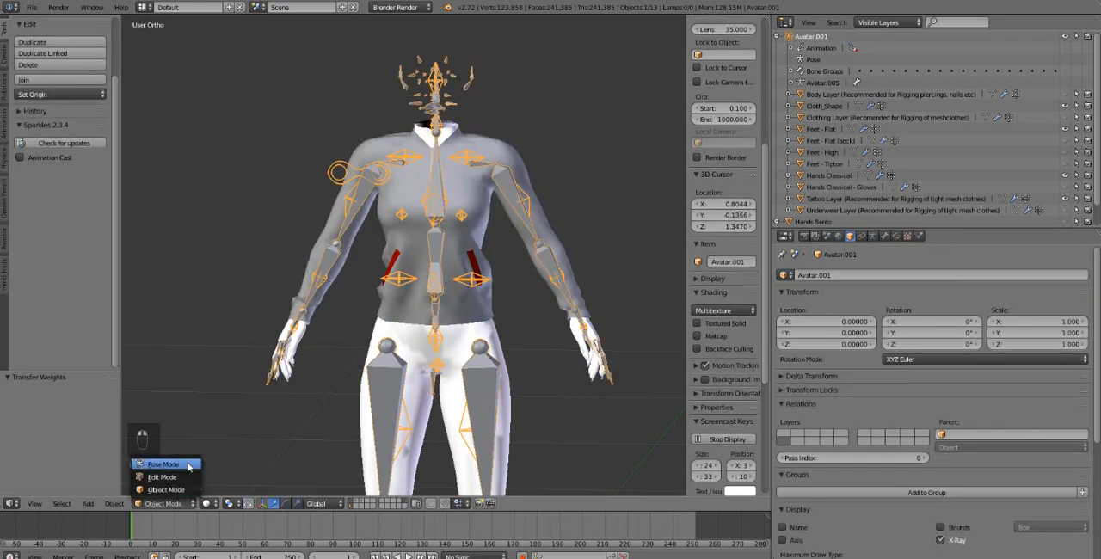
{"action": "key", "text": "ctrl+Tab"}
{"action": "right_click", "coordinate": [360, 207]}
{"action": "key", "text": "r"}
{"action": "key", "text": "r"}
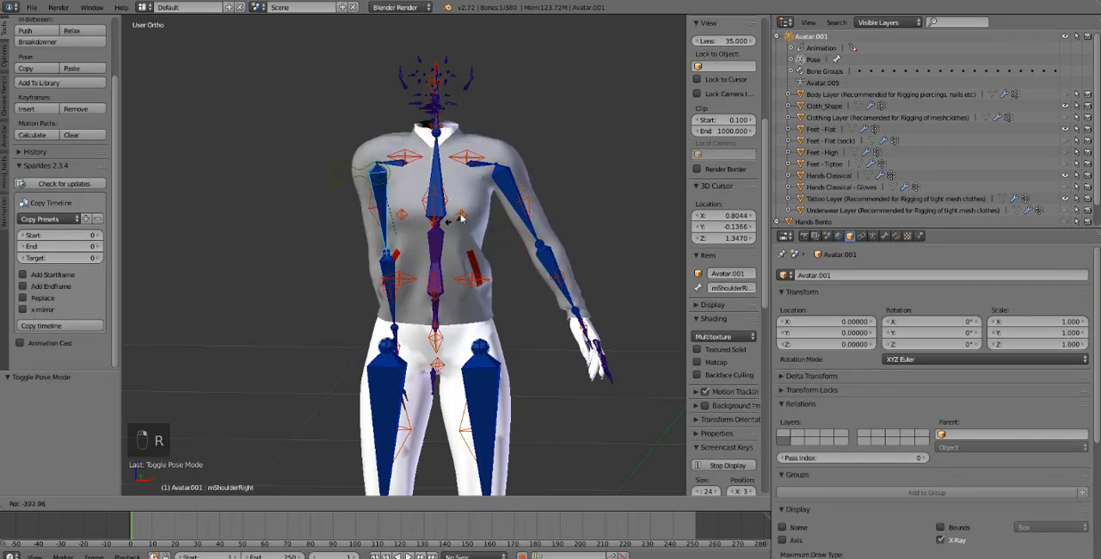
{"action": "right_click", "coordinate": [413, 300]}
{"action": "key", "text": "a"}
{"action": "key", "text": "a"}
{"action": "key", "text": "a"}
{"action": "key", "text": "alt+r"}
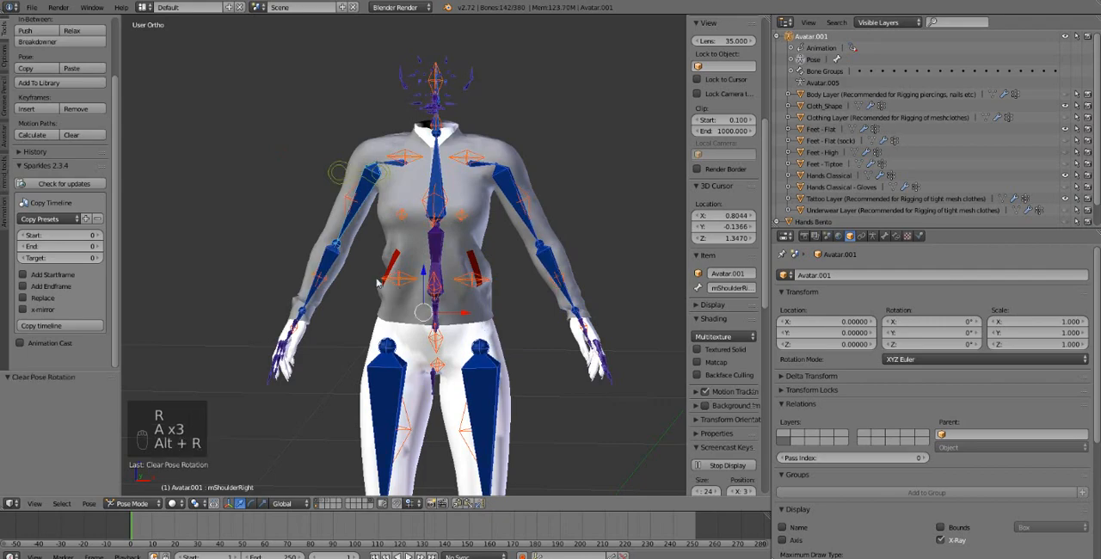
Test the shirt's sleeve by rotating the right elbow bone, and clear the pose rotation of all bones
{"action": "right_click", "coordinate": [334, 265]}
{"action": "key", "text": "r"}
{"action": "right_click", "coordinate": [443, 228]}
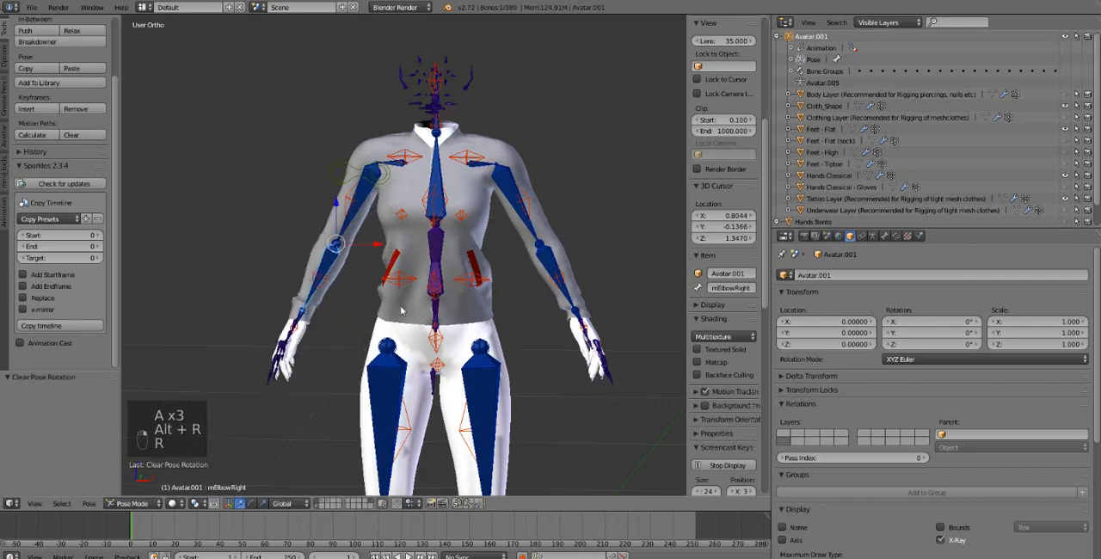
{"action": "key", "text": "a"}
{"action": "key", "text": "a"}
{"action": "key", "text": "a"}
{"action": "key", "text": "alt+r"}
Test the shirt's torso by rotating the chest bone, and clear the pose rotation of all bones
{"action": "right_click", "coordinate": [435, 189]}
{"action": "key", "text": "r"}
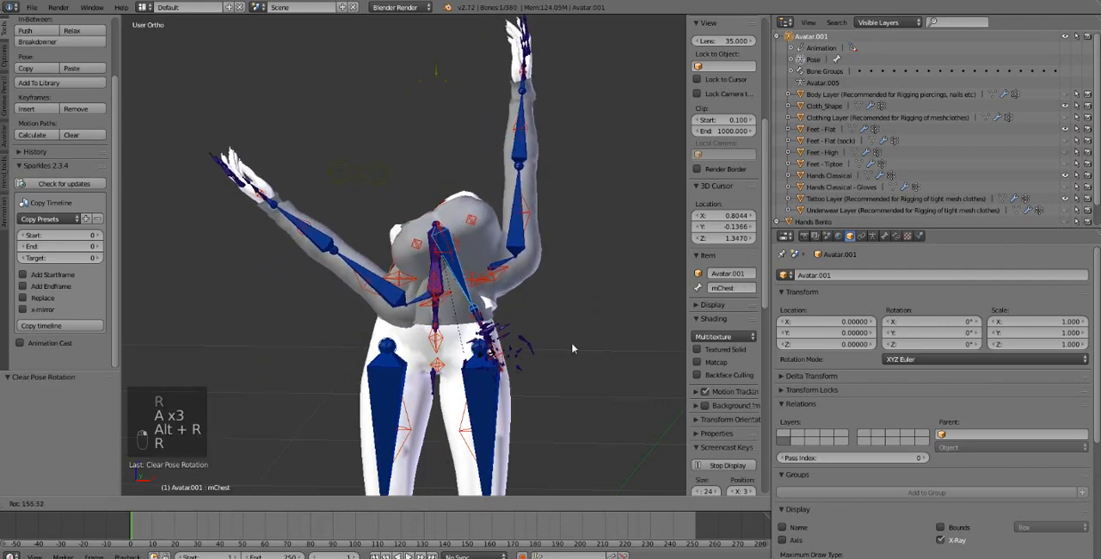
{"action": "left_click", "coordinate": [472, 210]}
{"action": "key", "text": "a"}
{"action": "key", "text": "a"}
{"action": "key", "text": "a"}
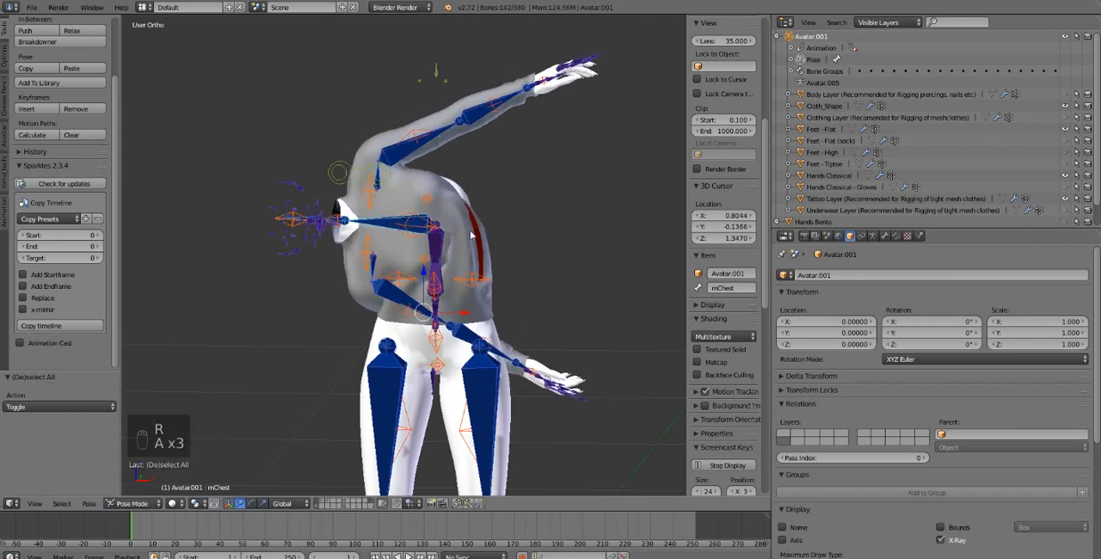
{"action": "key", "text": "alt+r"}
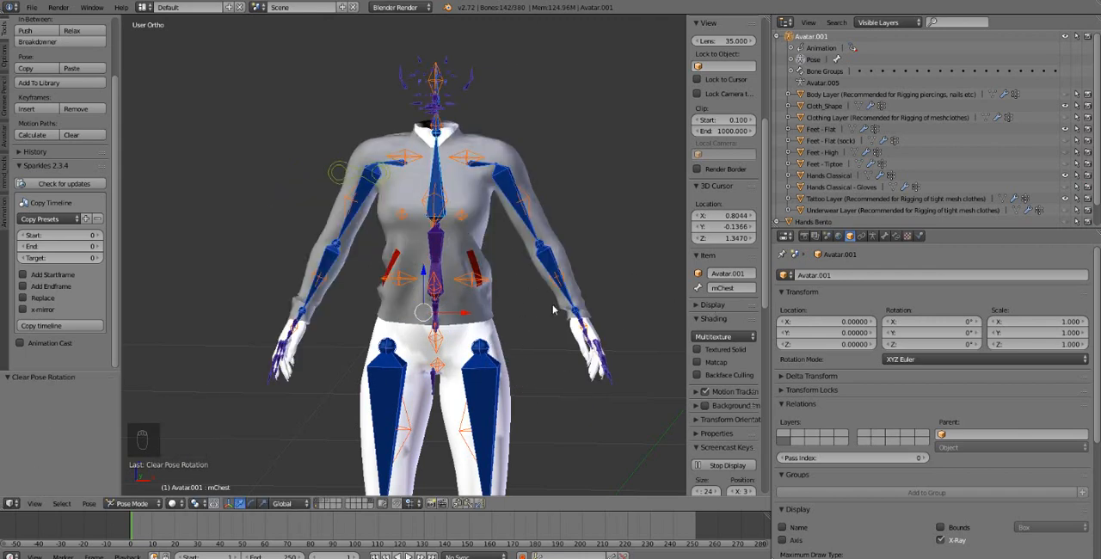
Remove the unused vertex groups from the Cloth_Shape shirt mesh
{"action": "right_click", "coordinate": [574, 295]}
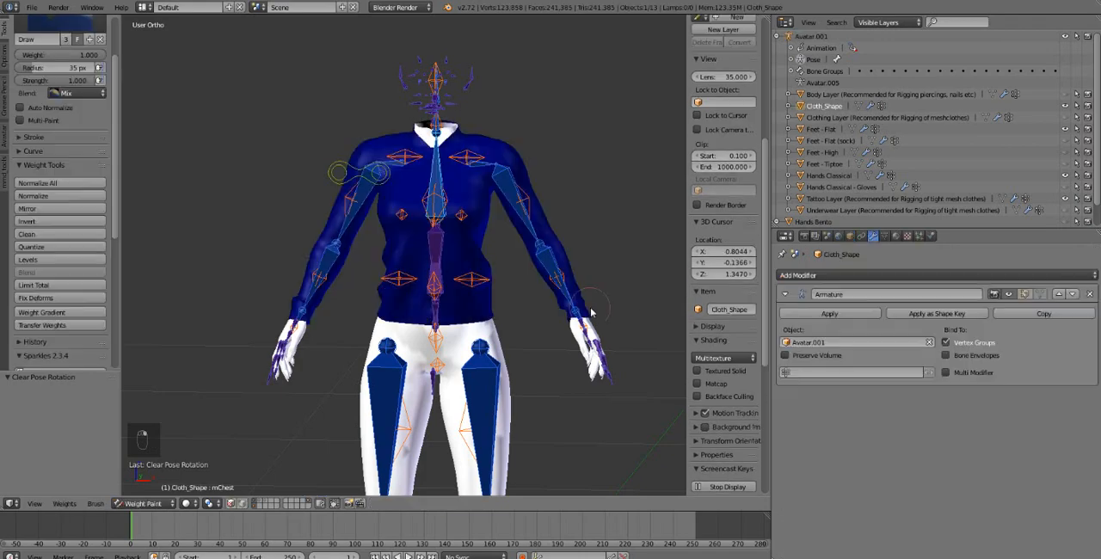
{"action": "left_click", "coordinate": [884, 238]}
{"action": "left_click", "coordinate": [1082, 394]}
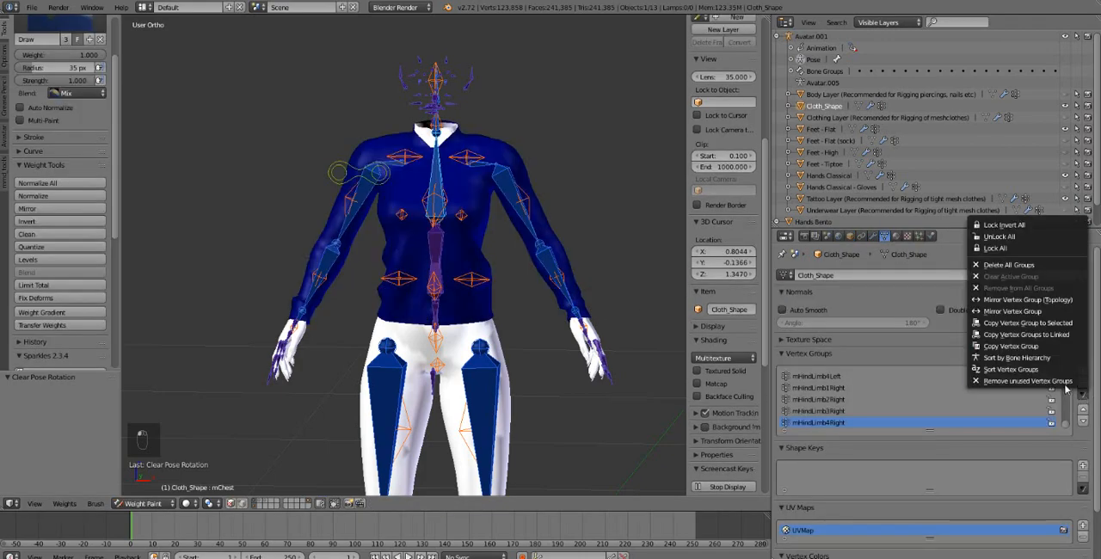
{"action": "left_click", "coordinate": [1067, 382]}
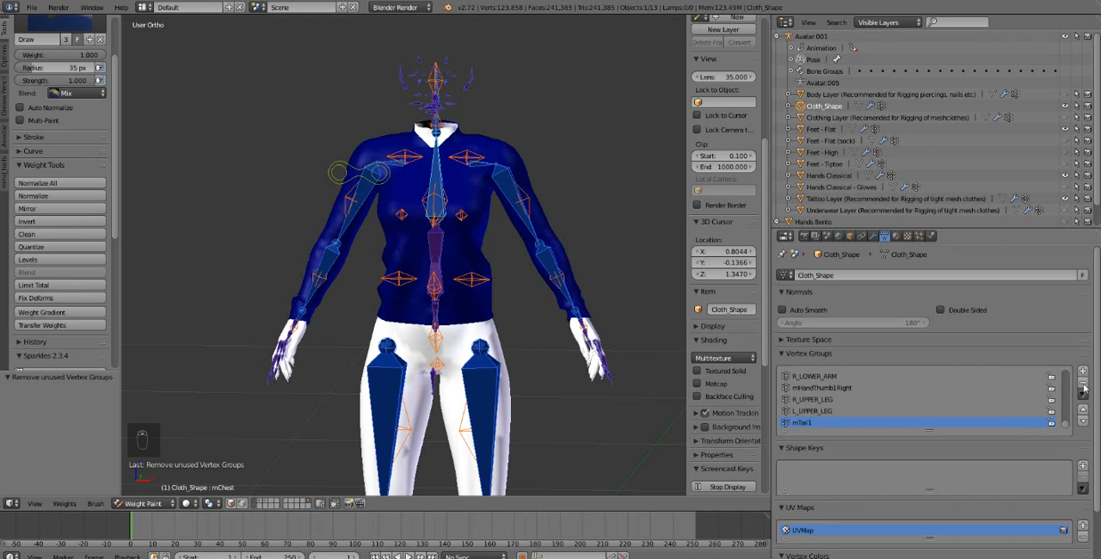
Raise the right arm sideways by rotating the right shoulder bone about 70° in Weight Paint mode
{"action": "right_click", "coordinate": [379, 191]}
{"action": "middle_click_drag", "start_coordinate": [388, 248], "coordinate": [430, 283]}
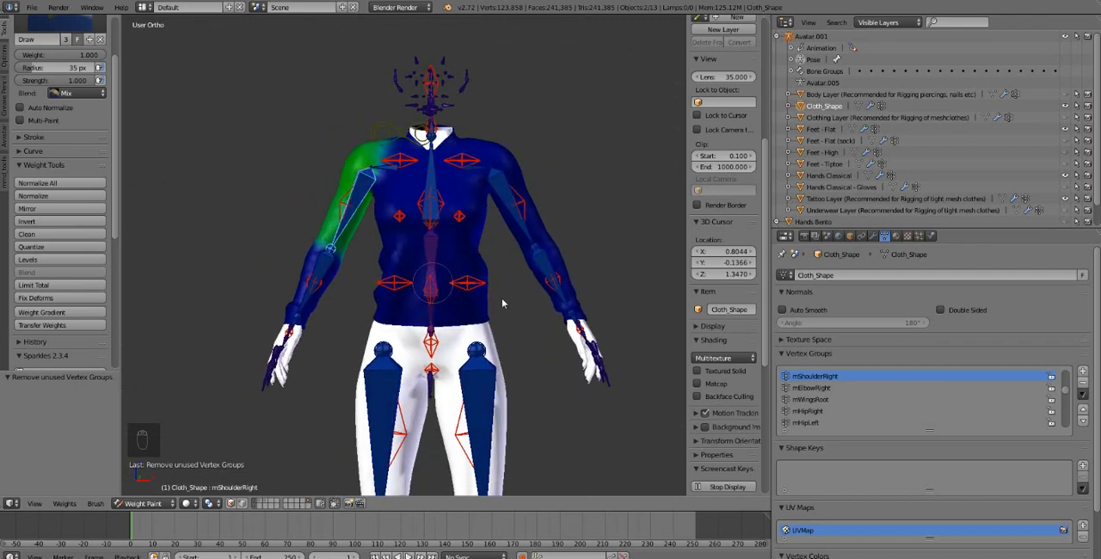
{"action": "key", "text": "r"}
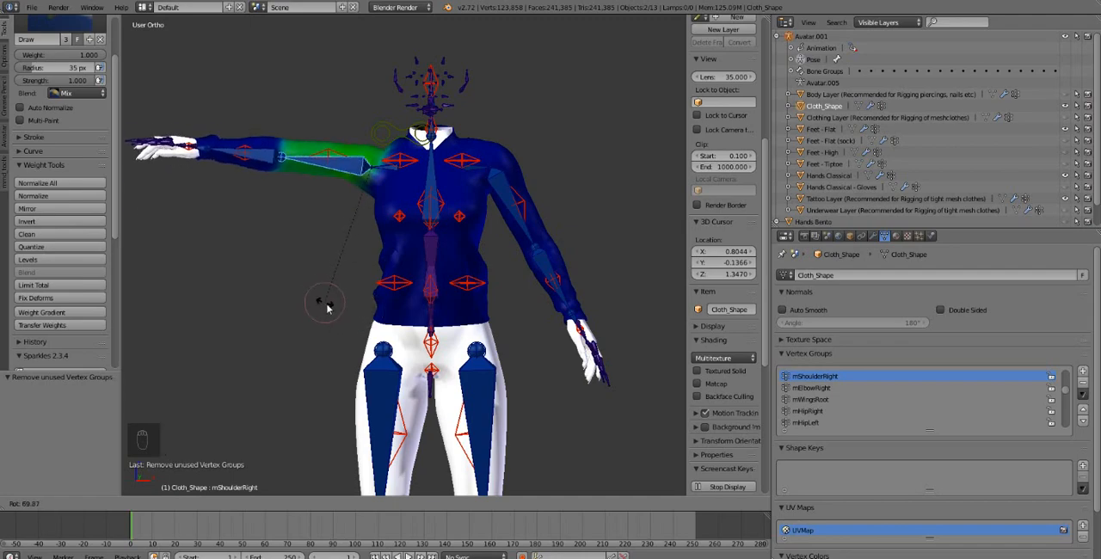
{"action": "left_click", "coordinate": [332, 312]}
Fine-tune the right shoulder bone's rotation from the back view so the arm is stretched out horizontally
{"action": "mouse_move", "coordinate": [332, 313]}
{"action": "middle_mouse_down"}
{"action": "mouse_move", "coordinate": [467, 312]}
{"action": "mouse_move", "coordinate": [369, 214]}
{"action": "mouse_move", "coordinate": [341, 214]}
{"action": "mouse_move", "coordinate": [486, 289]}
{"action": "mouse_move", "coordinate": [632, 238]}
{"action": "mouse_move", "coordinate": [622, 195]}
{"action": "middle_mouse_up"}
{"action": "key", "text": "r"}
{"action": "left_click", "coordinate": [337, 217]}
{"action": "key", "text": "r"}
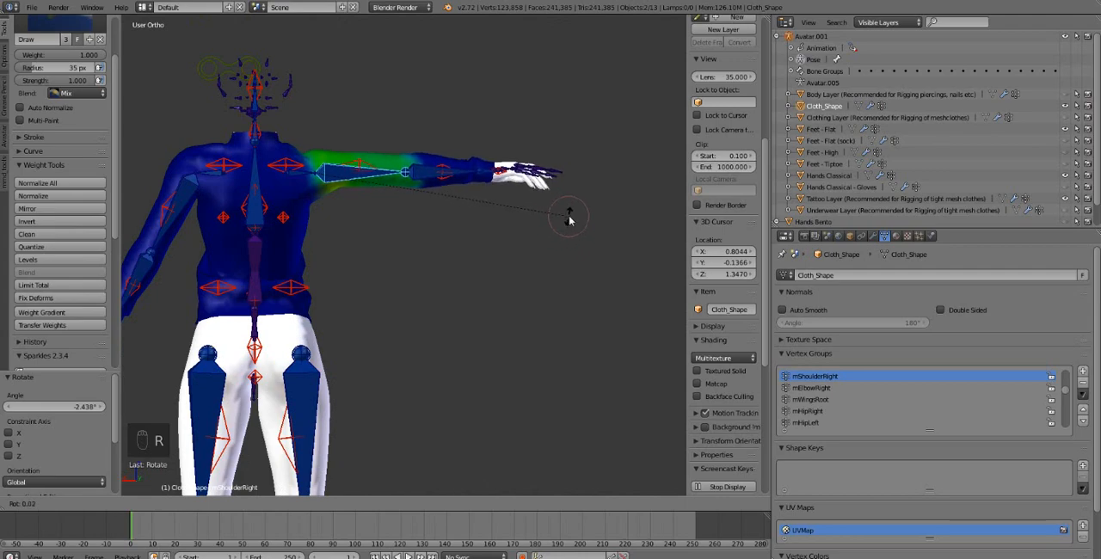
{"action": "left_click", "coordinate": [578, 231]}
{"action": "middle_click_drag", "start_coordinate": [578, 231], "coordinate": [330, 307]}
{"action": "scroll", "coordinate": [330, 307], "scroll_direction": "up", "scroll_amount": 5}
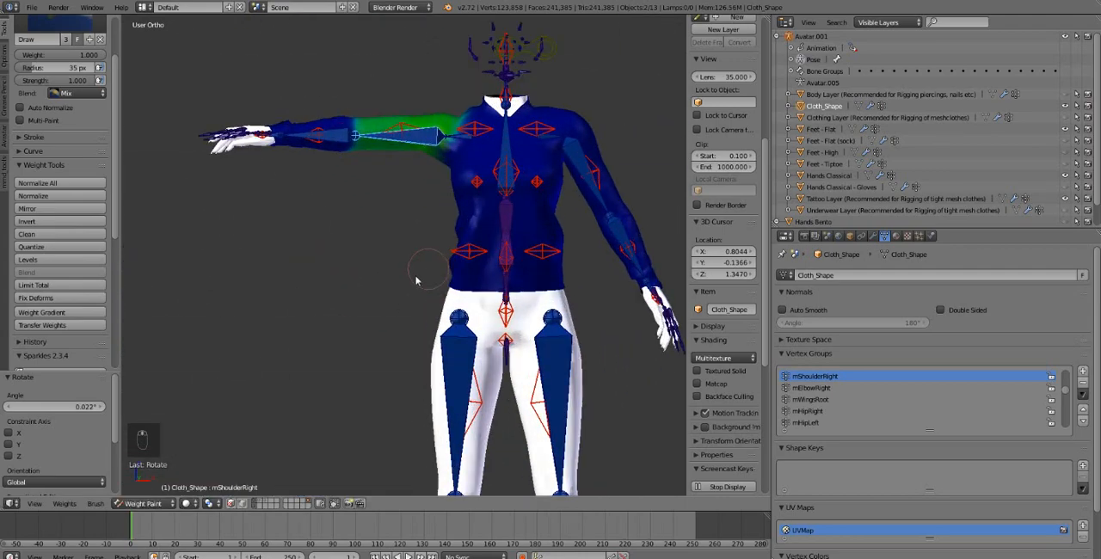
Switch to the armature's Pose Mode, copy the right shoulder's pose and paste it X-flipped onto the left arm
{"action": "left_click", "coordinate": [142, 503]}
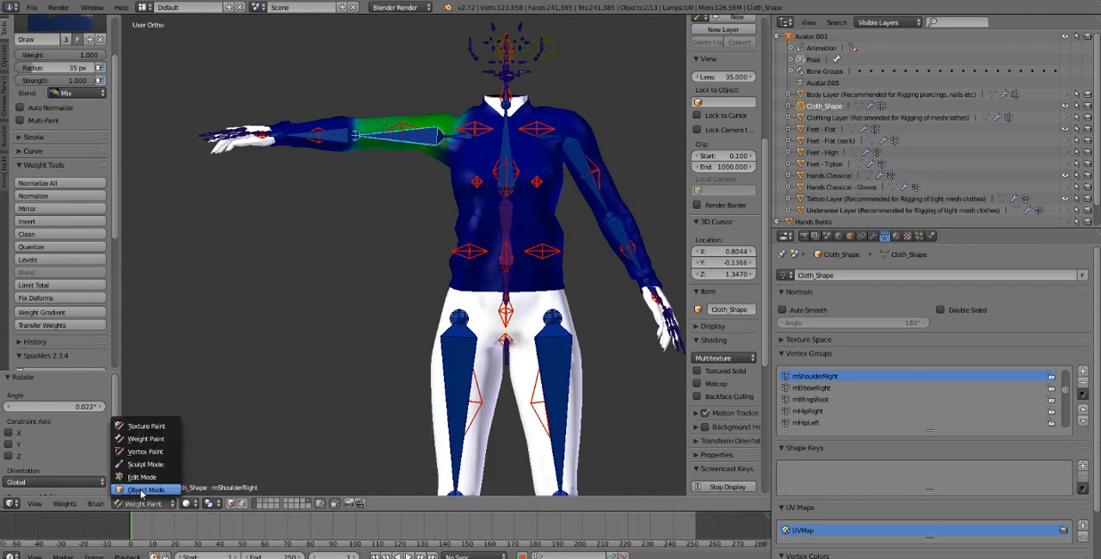
{"action": "left_click", "coordinate": [142, 492]}
{"action": "right_click", "coordinate": [427, 142]}
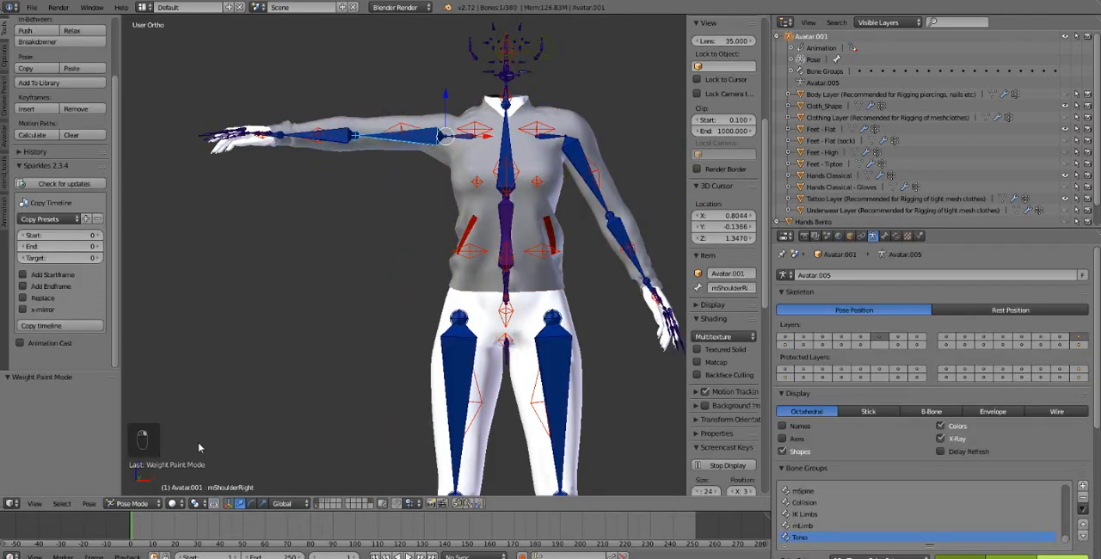
{"action": "left_click", "coordinate": [459, 503]}
{"action": "left_click", "coordinate": [480, 503]}
{"action": "mouse_move", "coordinate": [555, 203]}
{"action": "middle_mouse_down"}
{"action": "mouse_move", "coordinate": [309, 196]}
{"action": "mouse_move", "coordinate": [227, 210]}
{"action": "mouse_move", "coordinate": [557, 215]}
{"action": "middle_mouse_up"}
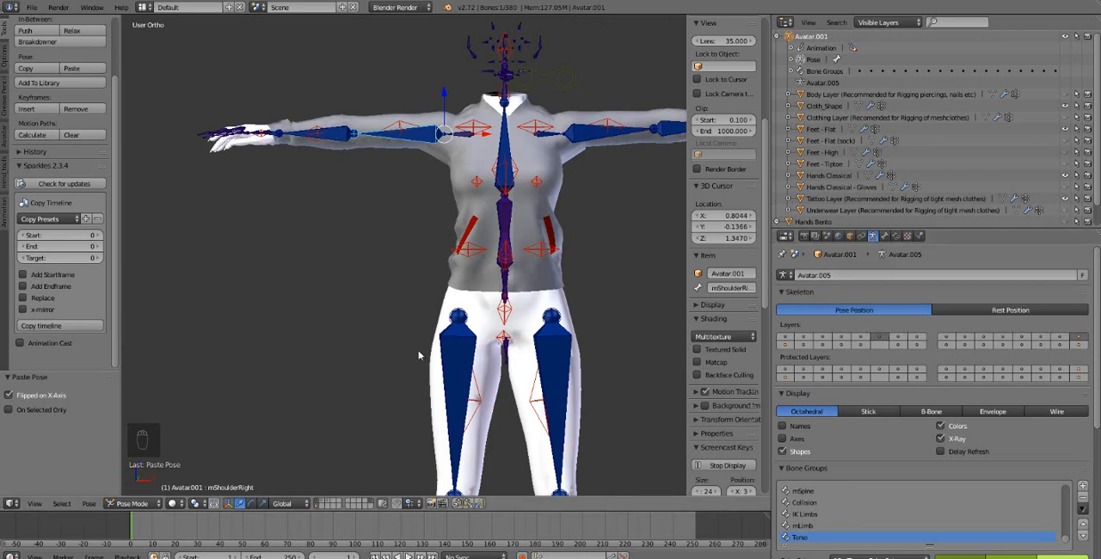
Return the armature to Object Mode and duplicate the Armature modifier on the Cloth_Shape shirt
{"action": "left_click", "coordinate": [134, 503]}
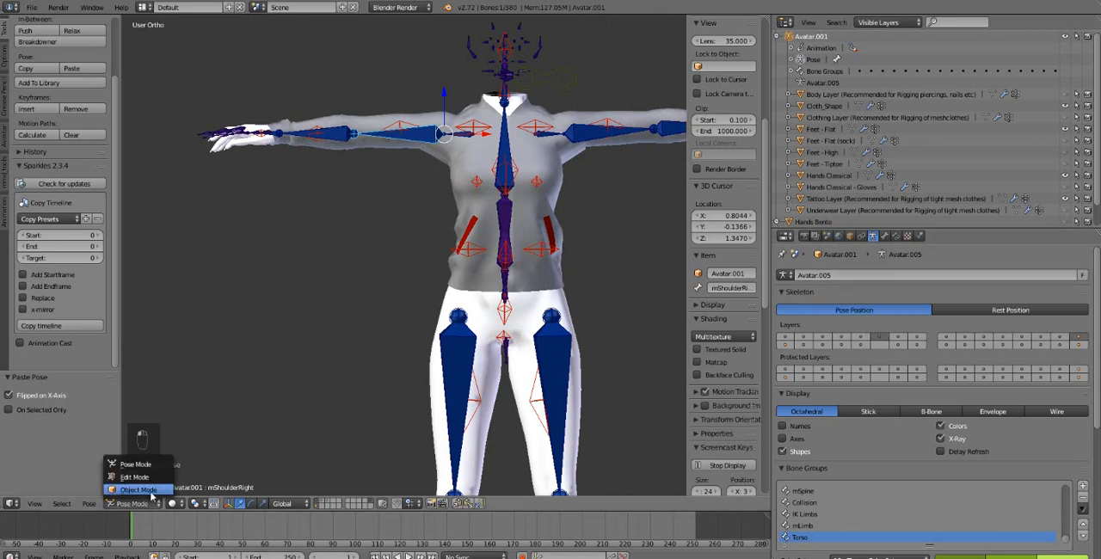
{"action": "left_click", "coordinate": [138, 492]}
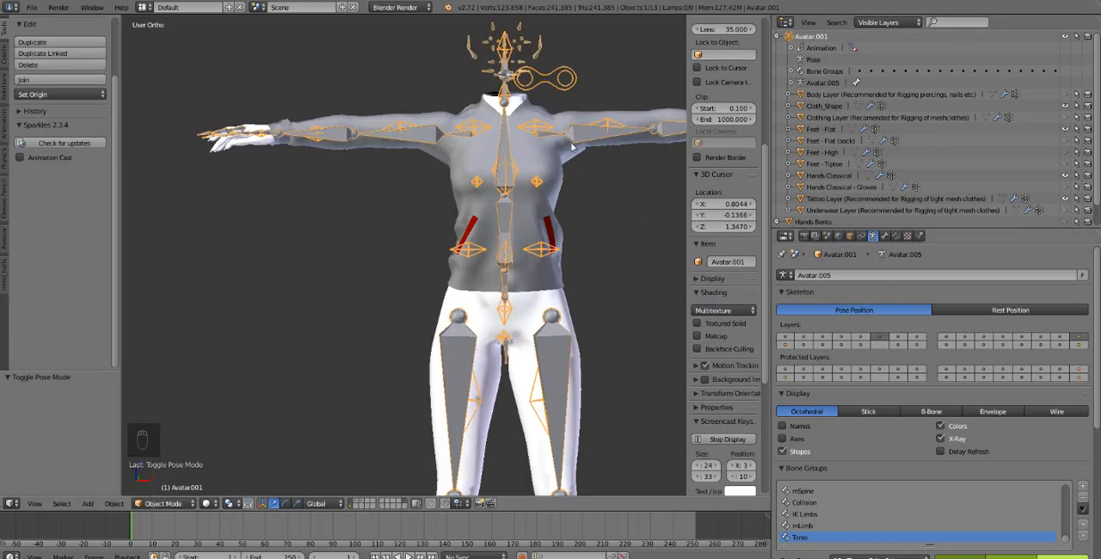
{"action": "right_click", "coordinate": [572, 168]}
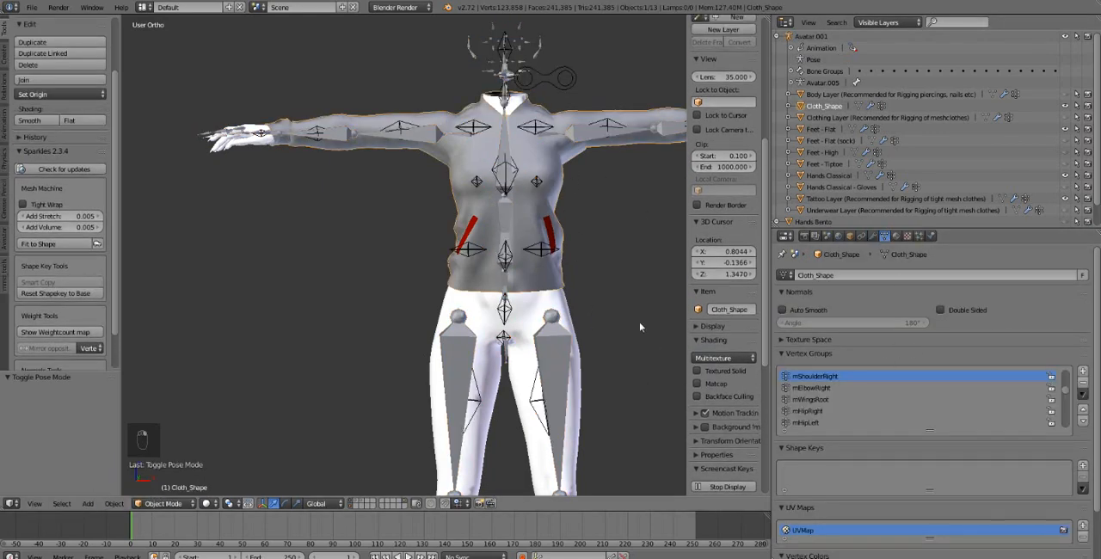
{"action": "left_click", "coordinate": [875, 237]}
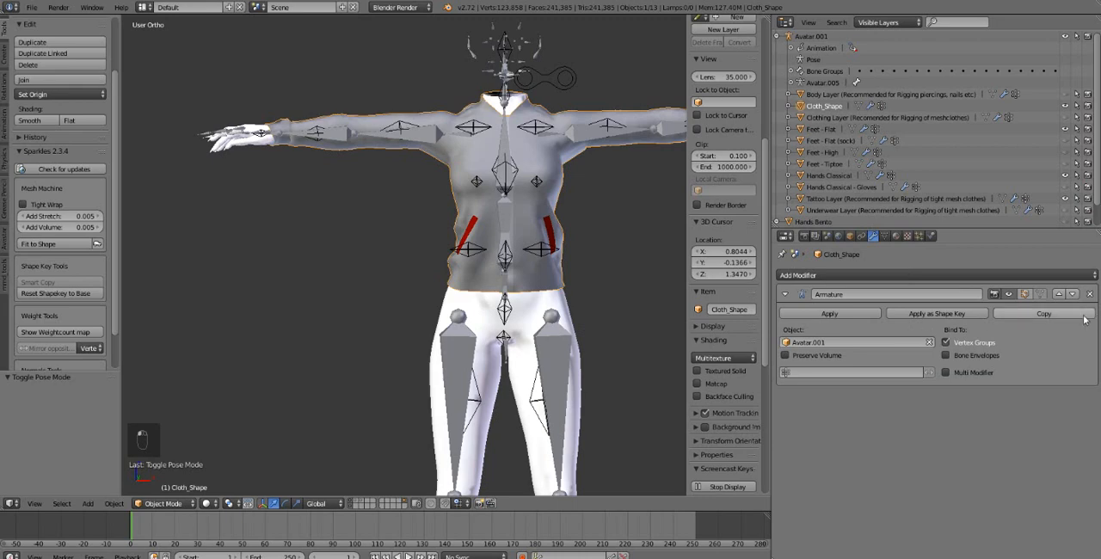
{"action": "left_click", "coordinate": [1044, 313]}
Duplicate the Armature modifier on the Tattoo Layer body and on the Hands Classical mesh
{"action": "right_click", "coordinate": [573, 311]}
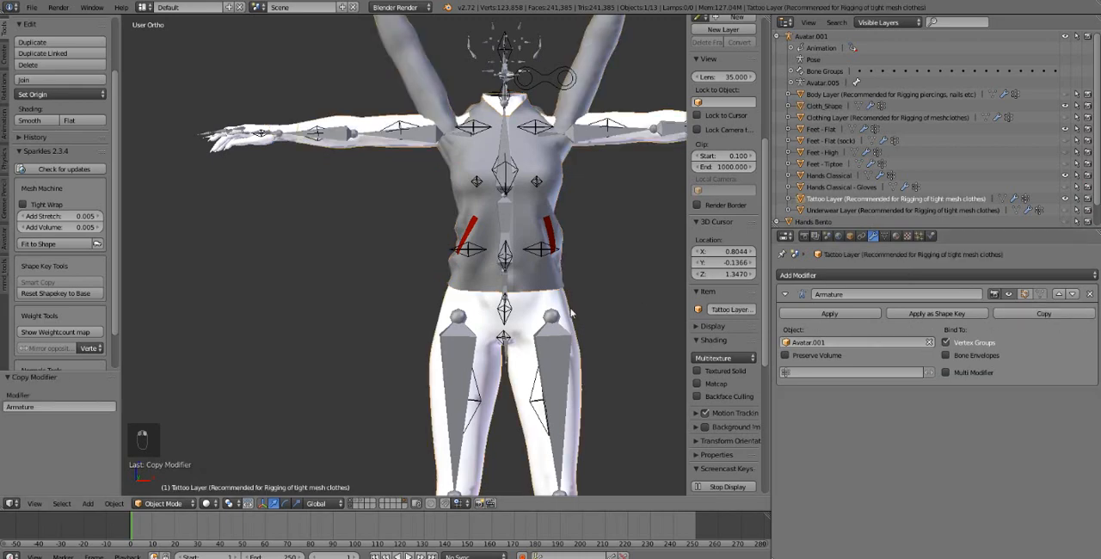
{"action": "left_click", "coordinate": [1078, 314]}
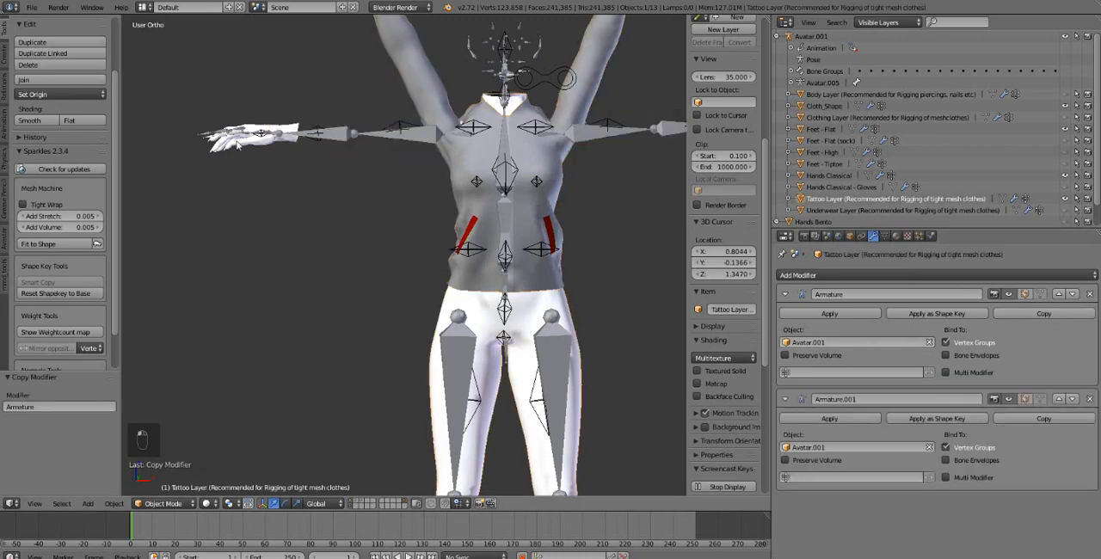
{"action": "right_click", "coordinate": [237, 143]}
{"action": "left_click", "coordinate": [1044, 314]}
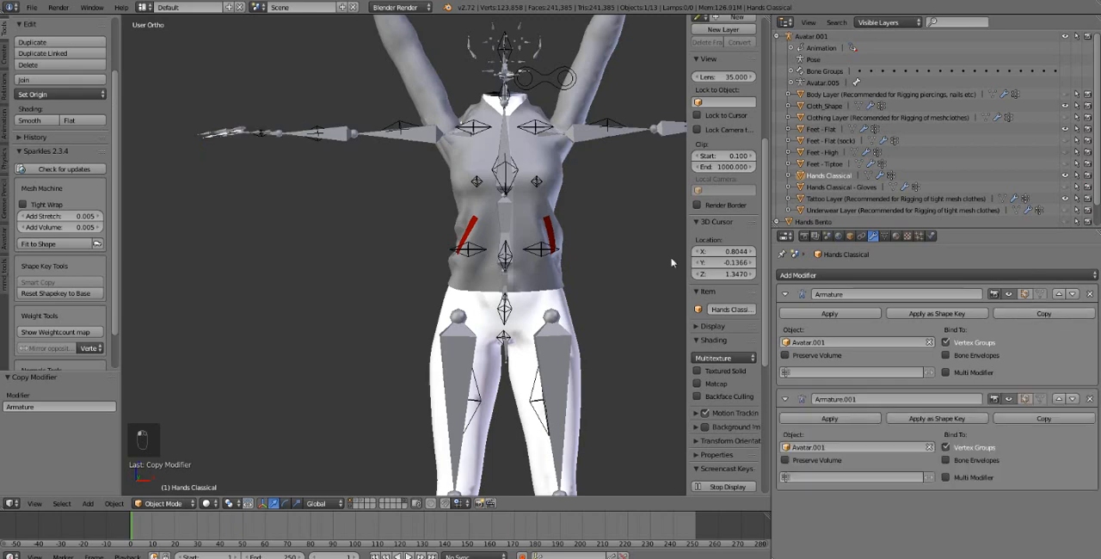
Apply the original Armature modifier on the Hands Classical, Cloth_Shape and Tattoo Layer meshes, keeping each one's Armature.001 copy
{"action": "left_click", "coordinate": [844, 313]}
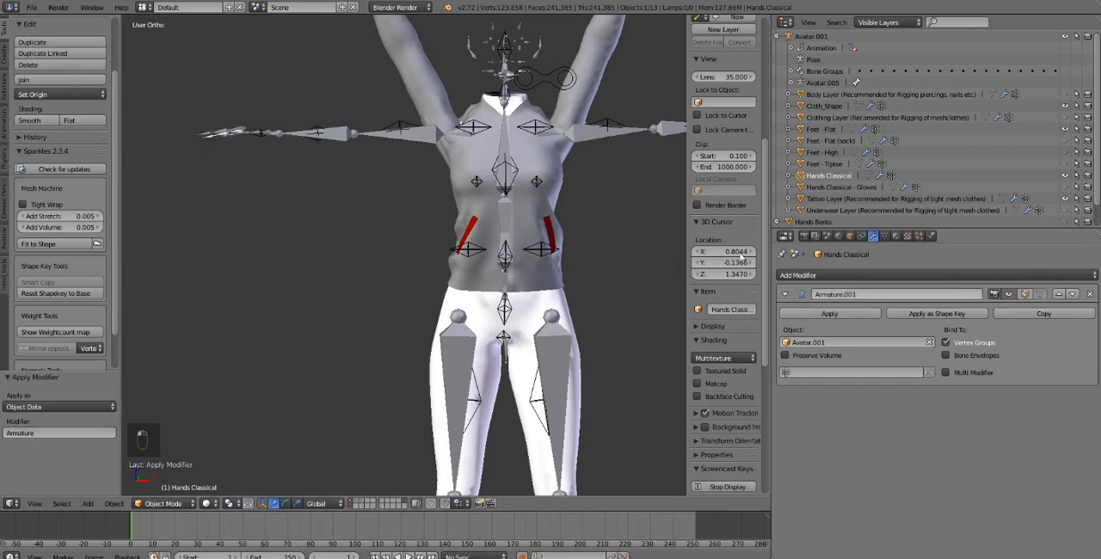
{"action": "right_click", "coordinate": [585, 81]}
{"action": "right_click", "coordinate": [585, 82]}
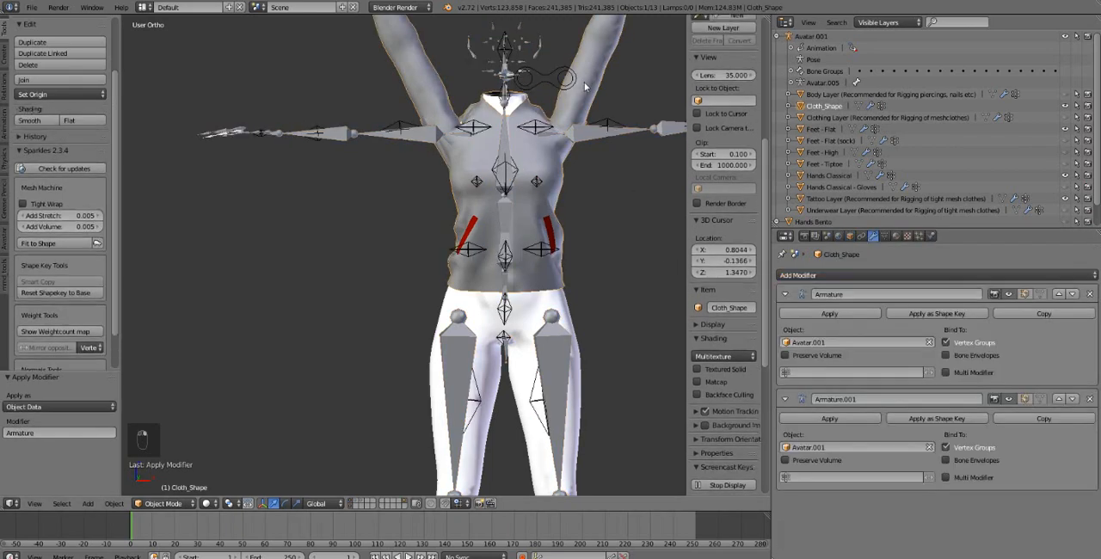
{"action": "left_click", "coordinate": [829, 313]}
{"action": "right_click", "coordinate": [484, 101]}
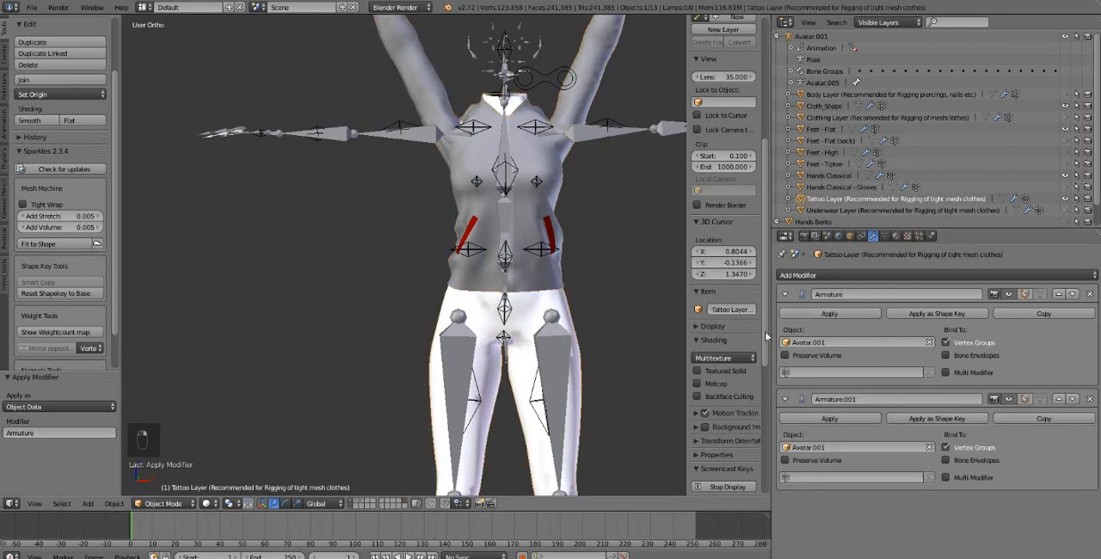
{"action": "left_click", "coordinate": [851, 314]}
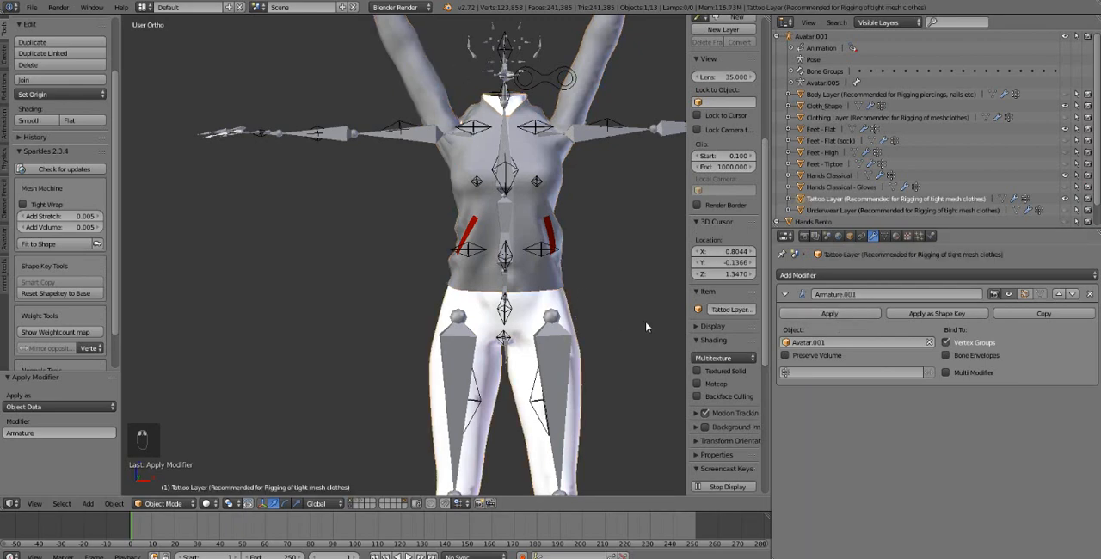
Select the Avatar.001 armature and apply its current pose as the rest pose in Pose Mode
{"action": "right_click", "coordinate": [508, 63]}
{"action": "left_click", "coordinate": [87, 505]}
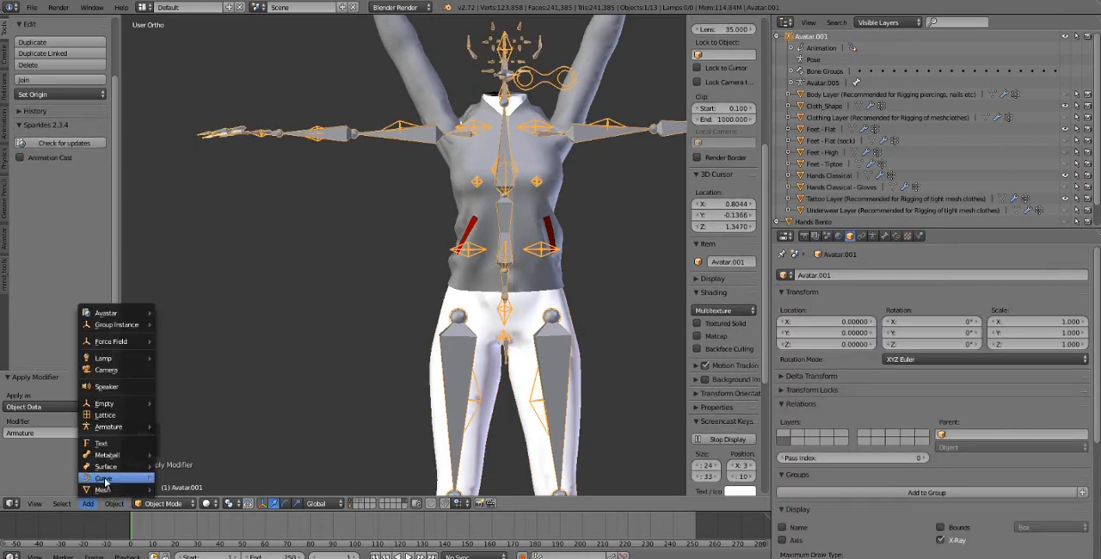
{"action": "mouse_move", "coordinate": [114, 504]}
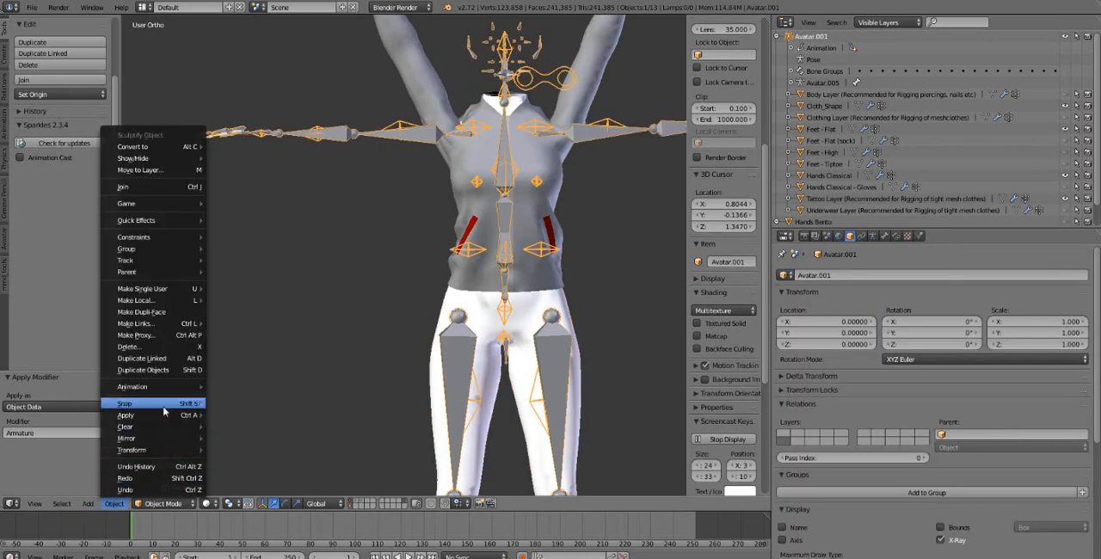
{"action": "left_click", "coordinate": [162, 503]}
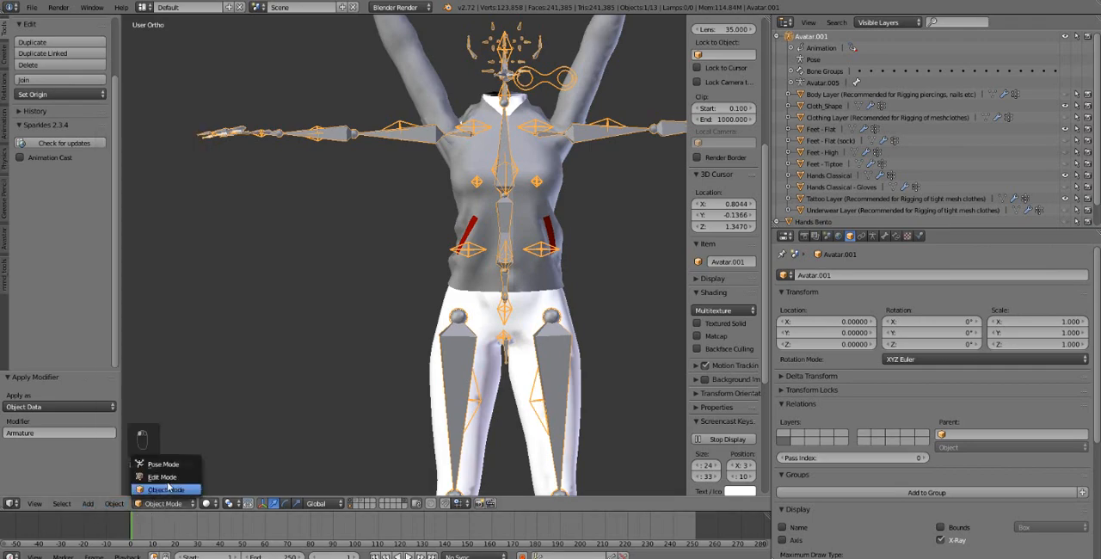
{"action": "left_click", "coordinate": [155, 459]}
{"action": "left_click", "coordinate": [93, 506]}
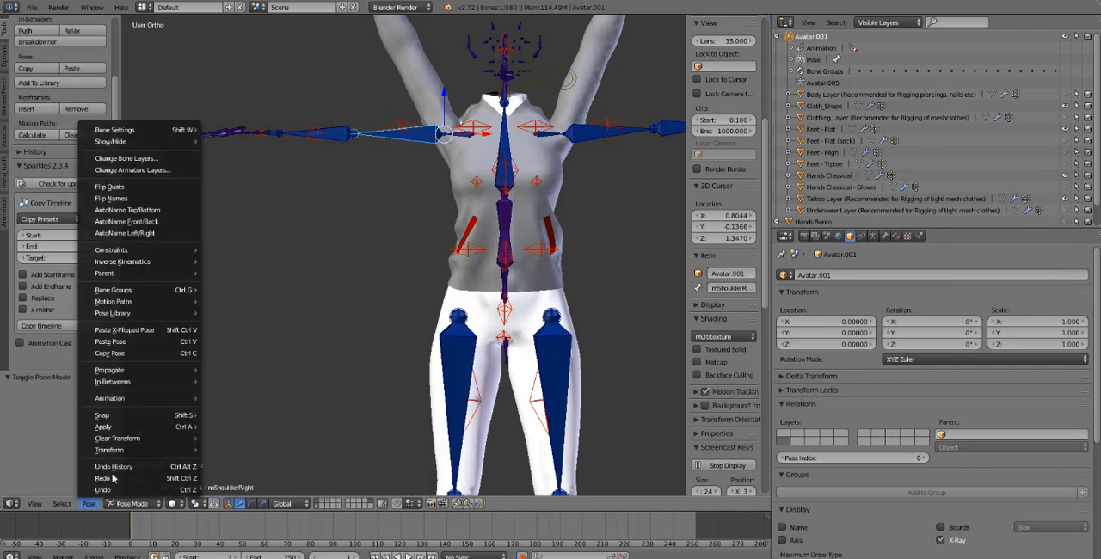
{"action": "mouse_move", "coordinate": [146, 426]}
{"action": "left_click", "coordinate": [248, 427]}
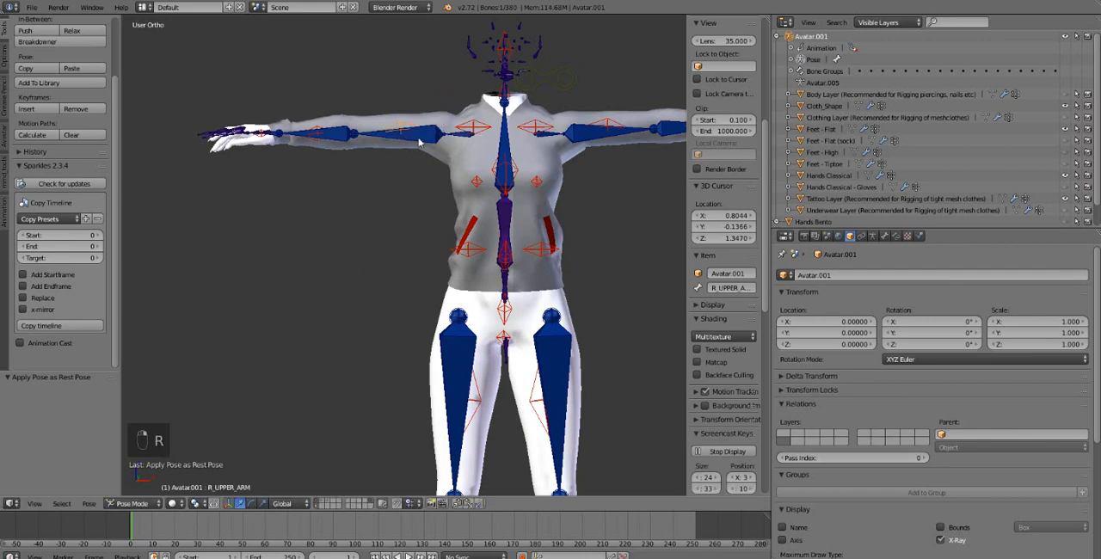
Test the new rest pose by rotating the right shoulder bone upward, and cancel the rotation
{"action": "key", "text": "r"}
{"action": "key", "text": "r"}
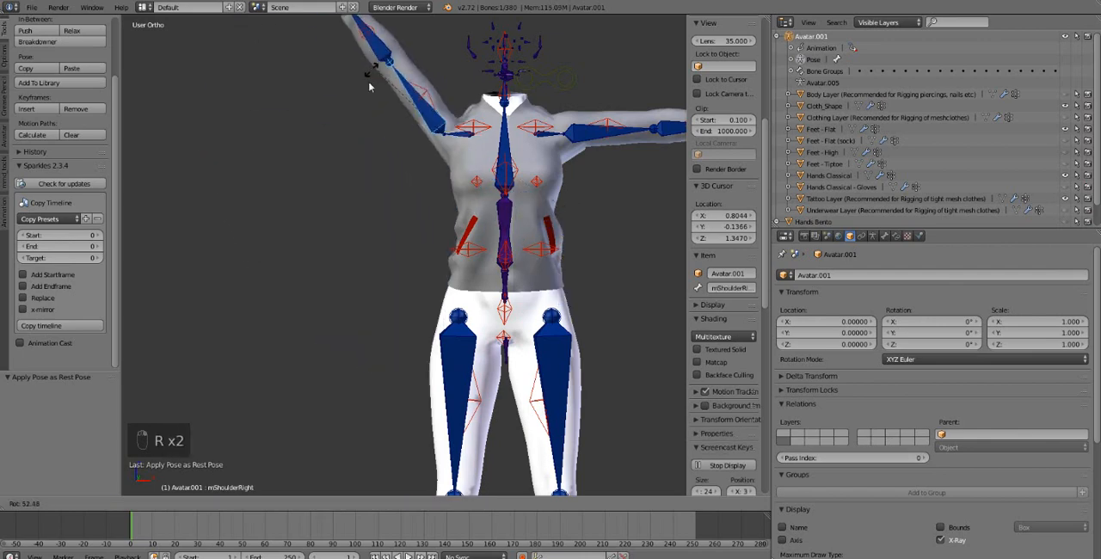
{"action": "right_click", "coordinate": [394, 80]}
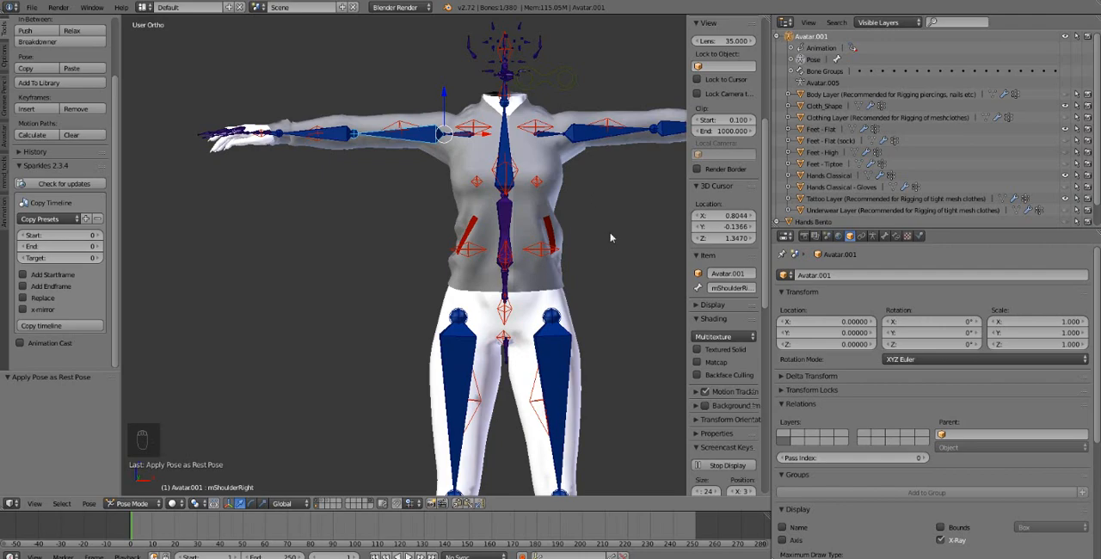
{"action": "middle_click_drag", "start_coordinate": [611, 239], "coordinate": [682, 224]}
{"action": "middle_click_drag", "start_coordinate": [610, 216], "coordinate": [549, 228]}
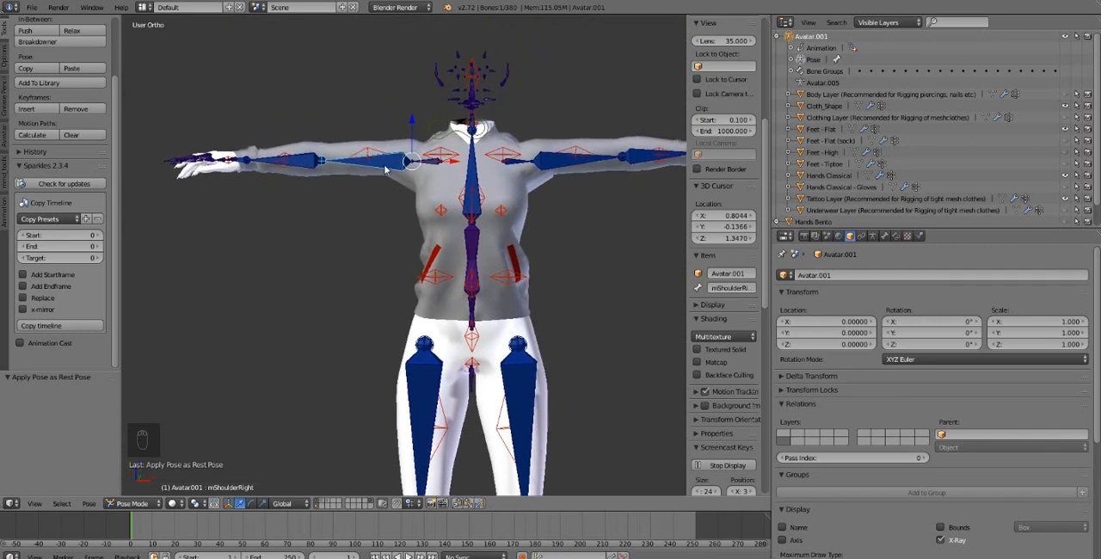
Test lowering the right arm about 67° and then the left arm with the shoulder bones, and clear the rotation of all bones
{"action": "key", "text": "r"}
{"action": "key", "text": "r"}
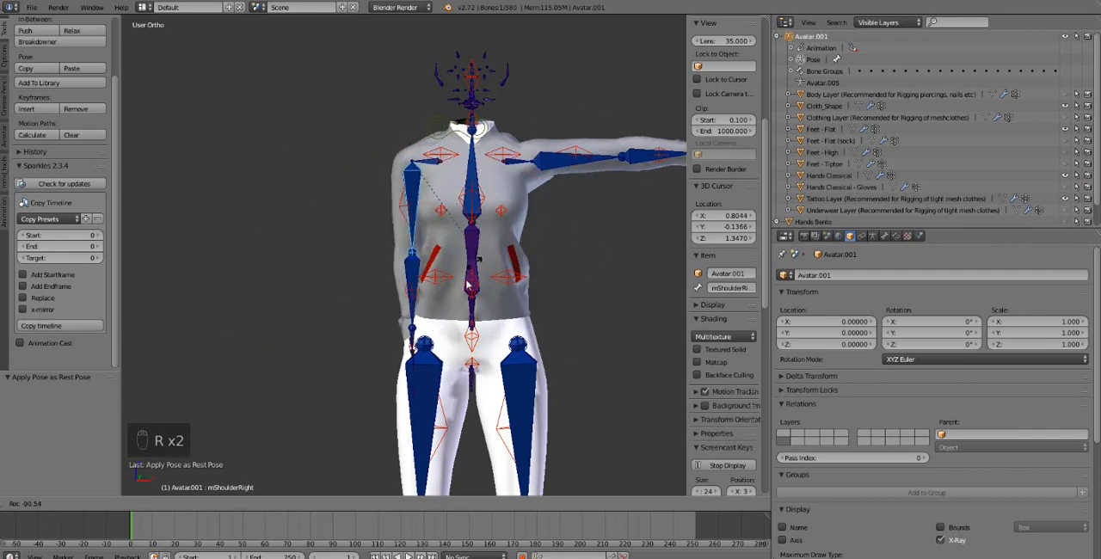
{"action": "left_click", "coordinate": [453, 299]}
{"action": "right_click", "coordinate": [574, 172]}
{"action": "key", "text": "r"}
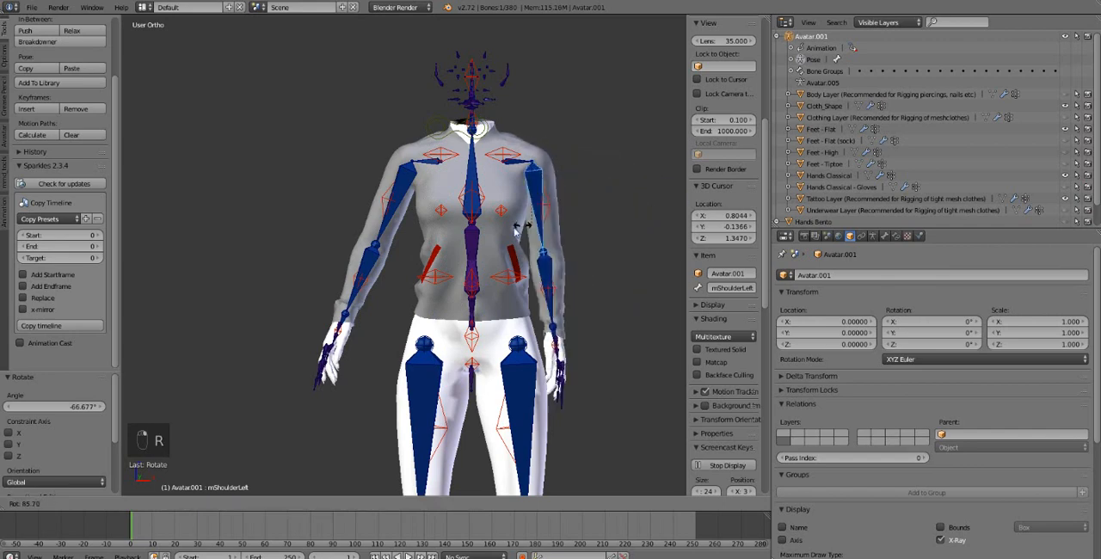
{"action": "right_click", "coordinate": [549, 219]}
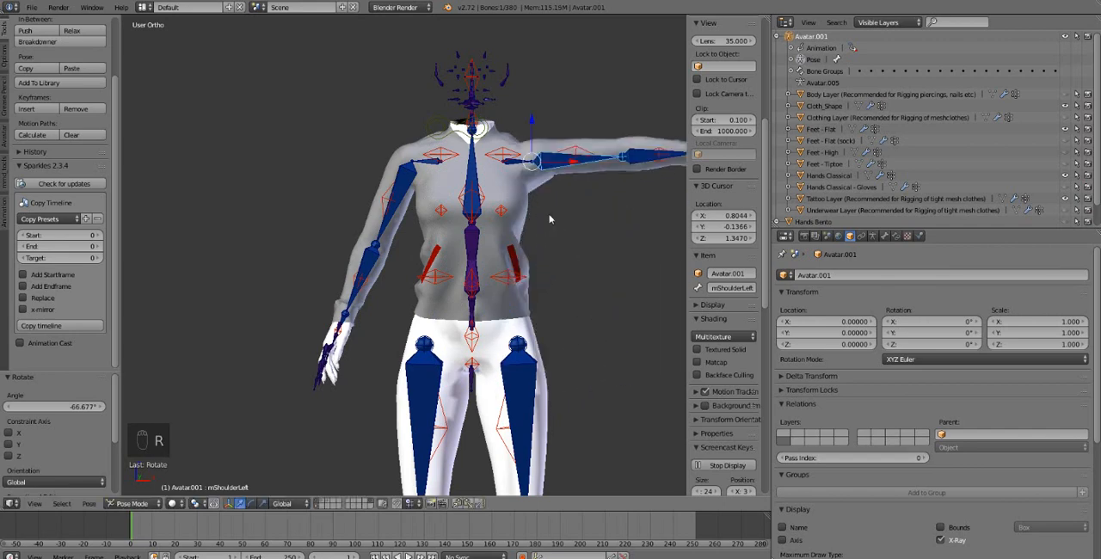
{"action": "key", "text": "a"}
{"action": "key", "text": "a"}
{"action": "key", "text": "a"}
{"action": "key", "text": "alt+r"}
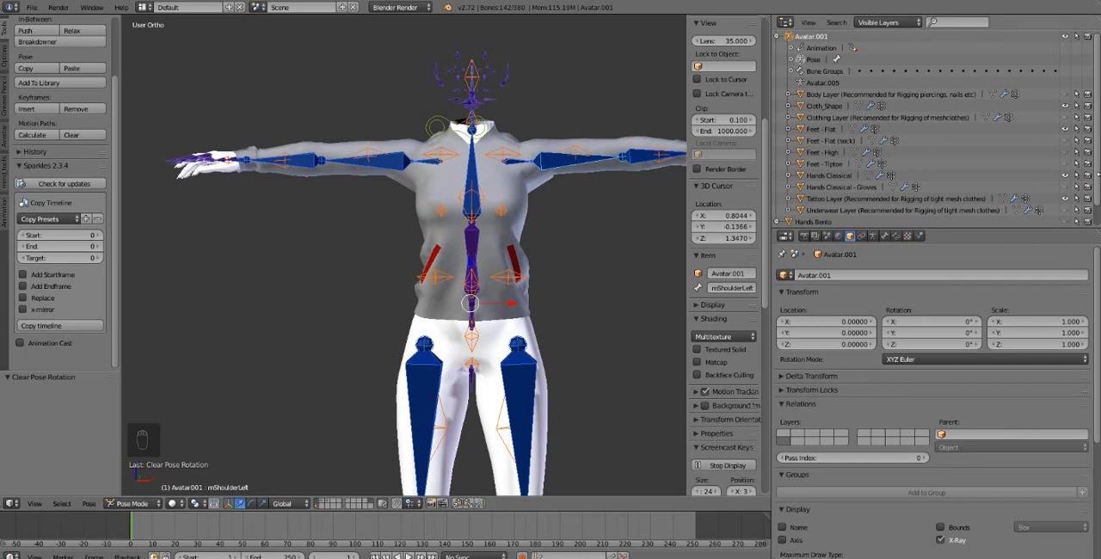
{"action": "scroll", "coordinate": [556, 203], "scroll_direction": "down", "scroll_amount": 1}
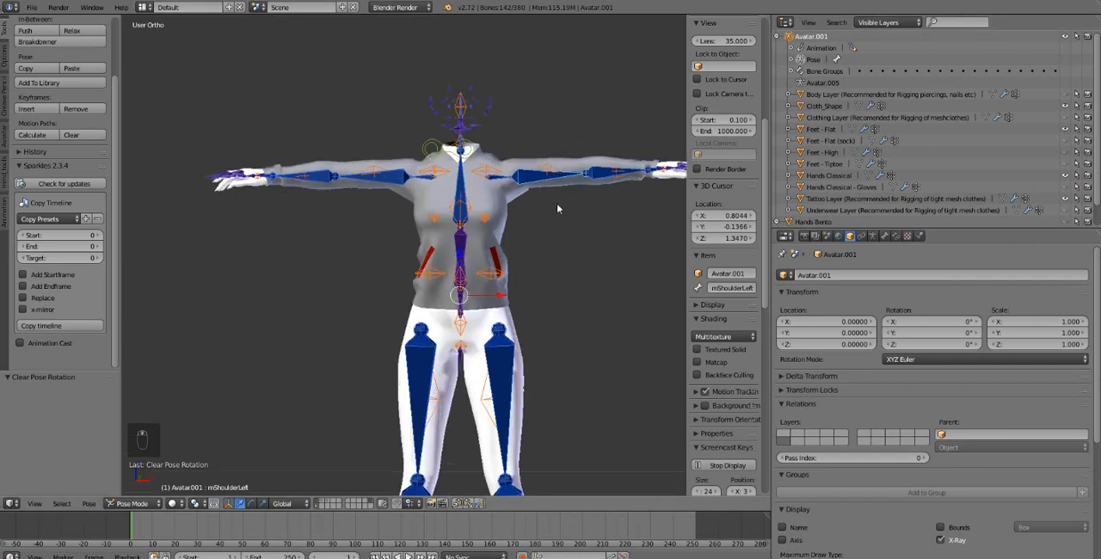
{"action": "scroll", "coordinate": [556, 204], "scroll_direction": "up", "scroll_amount": 2}
{"action": "scroll", "coordinate": [556, 207], "scroll_direction": "down", "scroll_amount": 1}
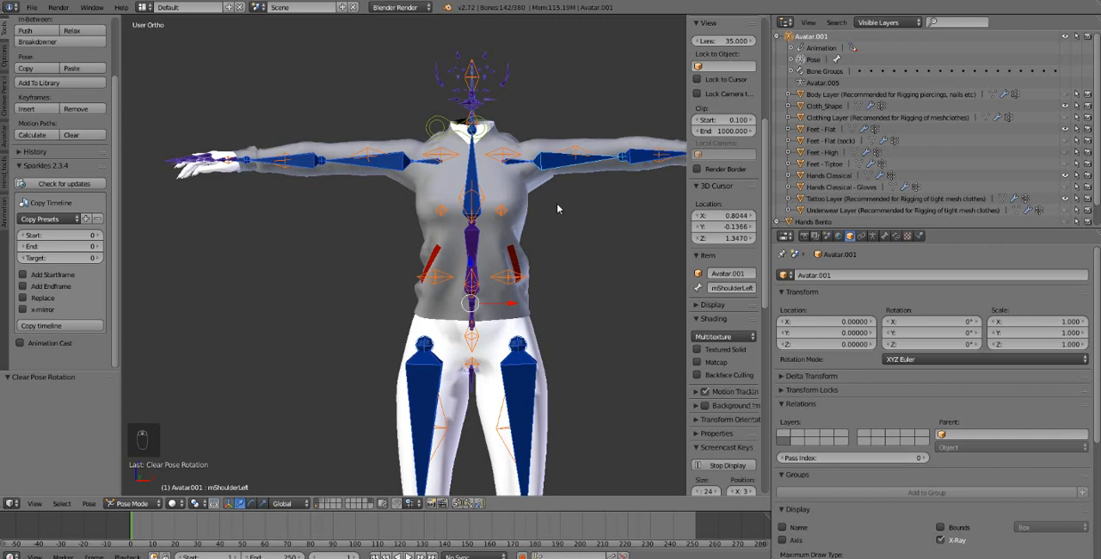